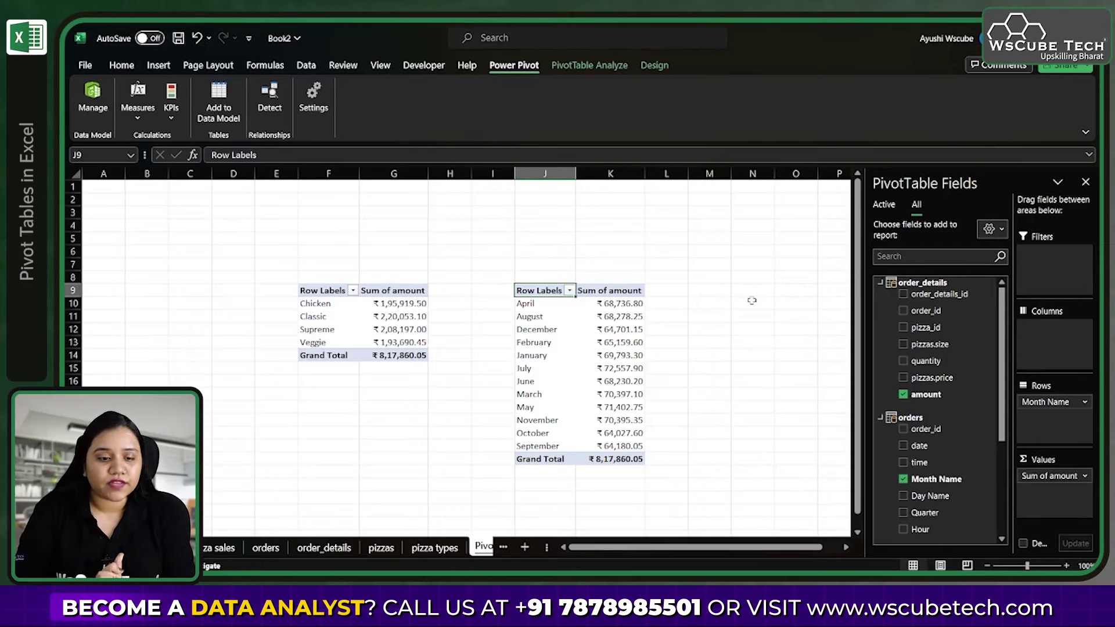
Close the monthly sales PivotTable's field list by selecting empty cell D6
left_click(169, 66)
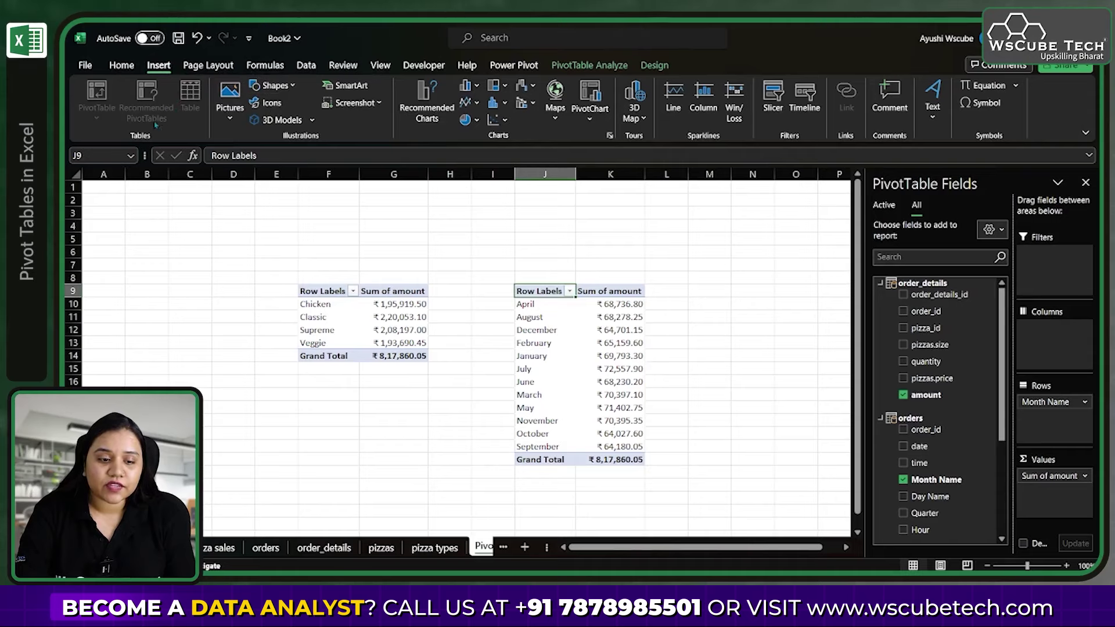
left_click(245, 248)
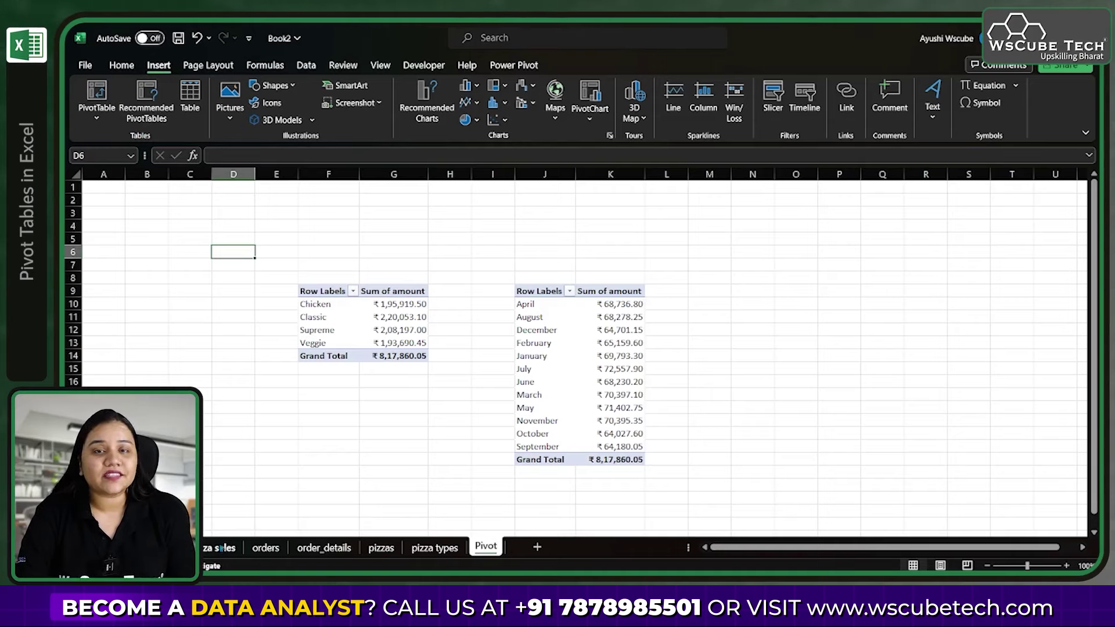
Select the body of the orders table on the orders sheet
left_click(221, 548)
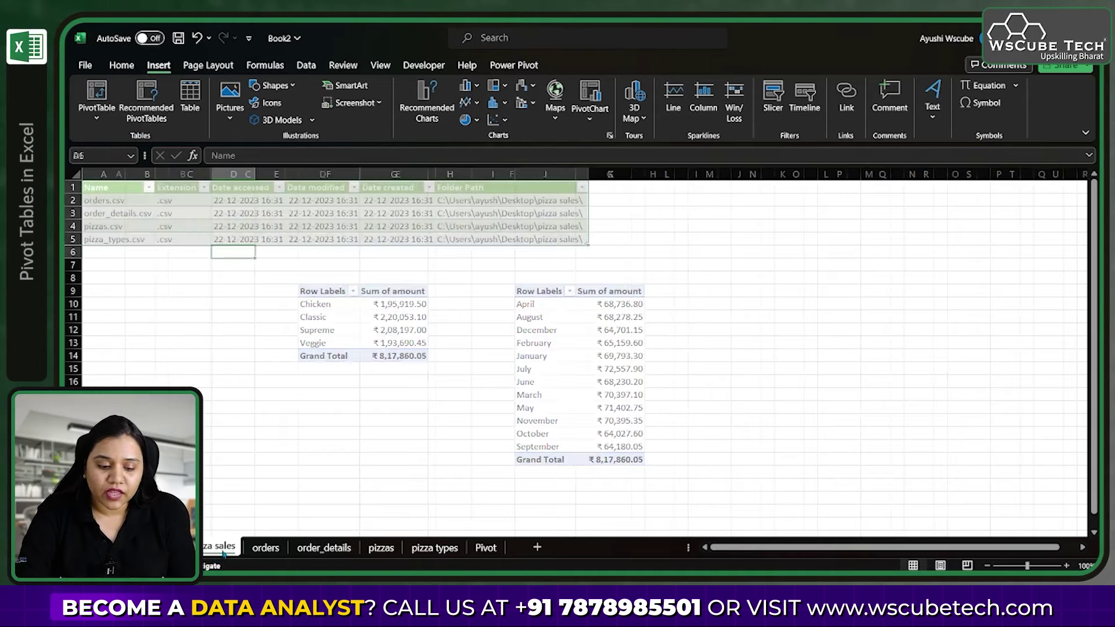
left_click(265, 548)
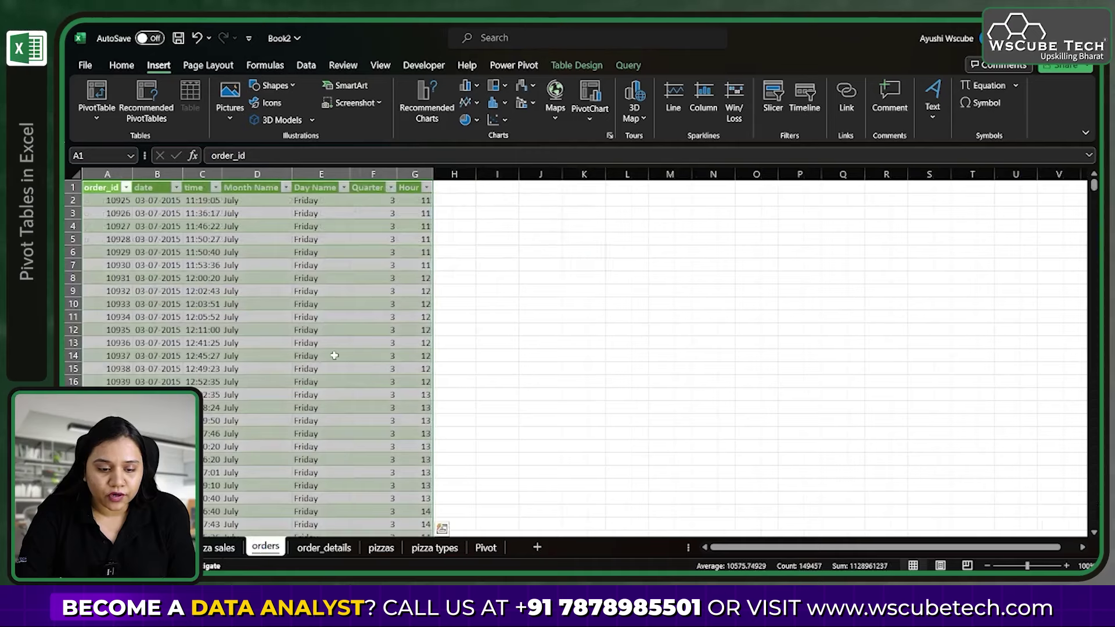
left_click(334, 355)
left_click(89, 184)
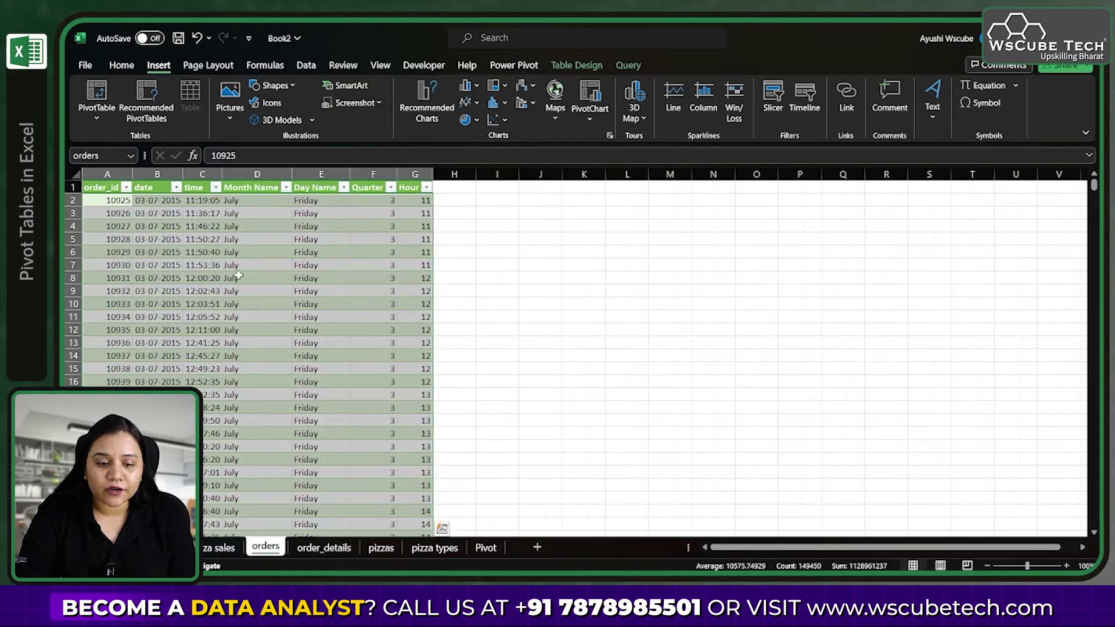
Preview the orders data's recommended PivotTables, ending on Count of order_id by Month Name
left_click(97, 118)
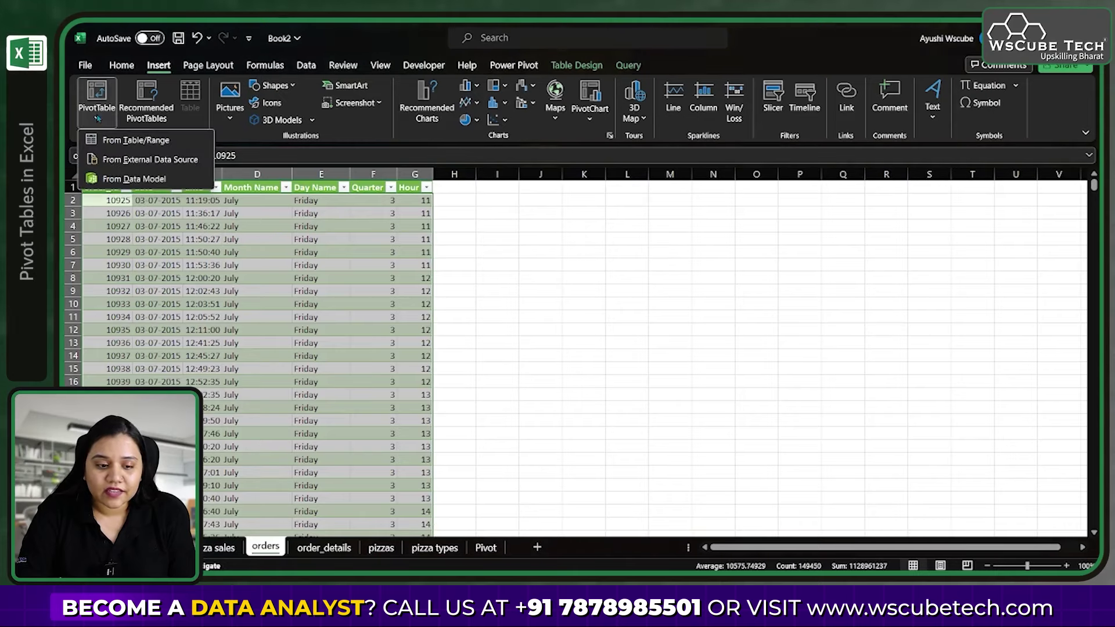
left_click(158, 109)
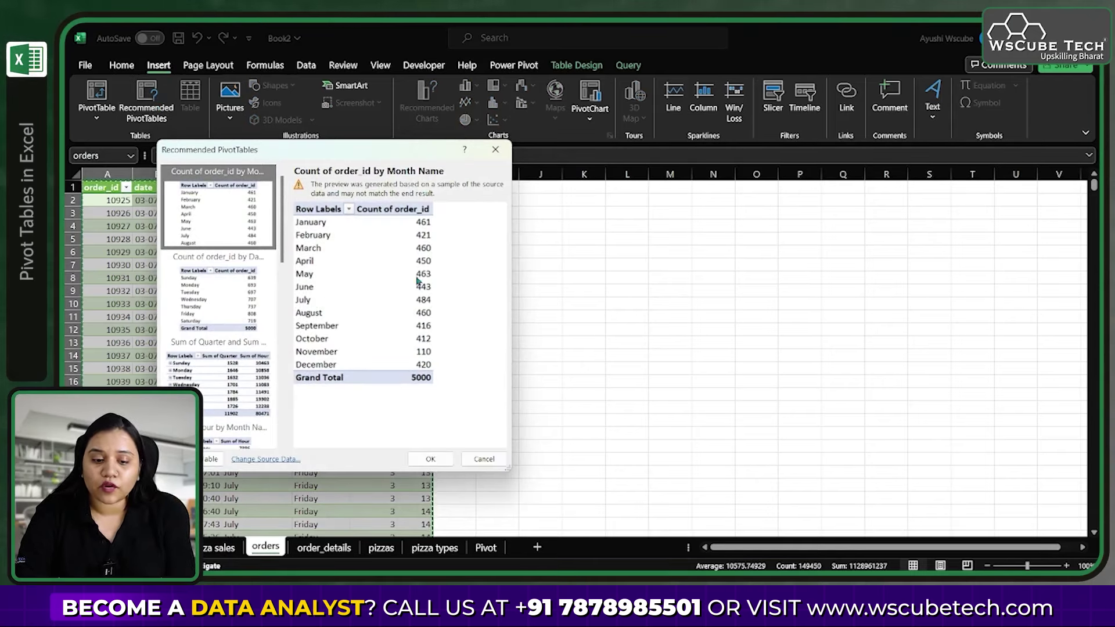
left_click(215, 297)
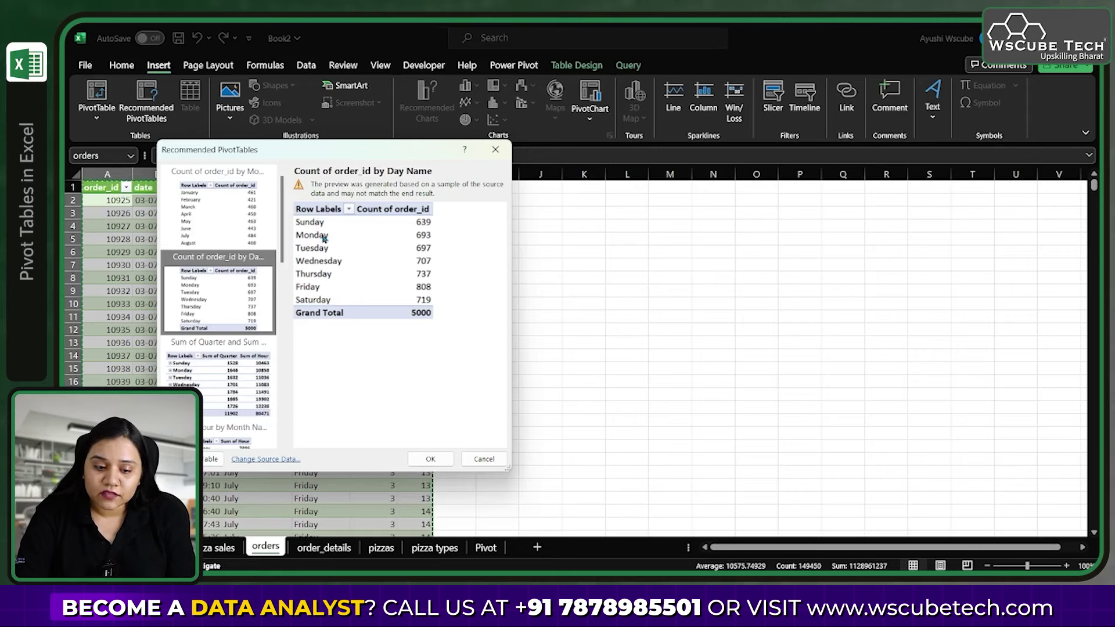
left_click(264, 349)
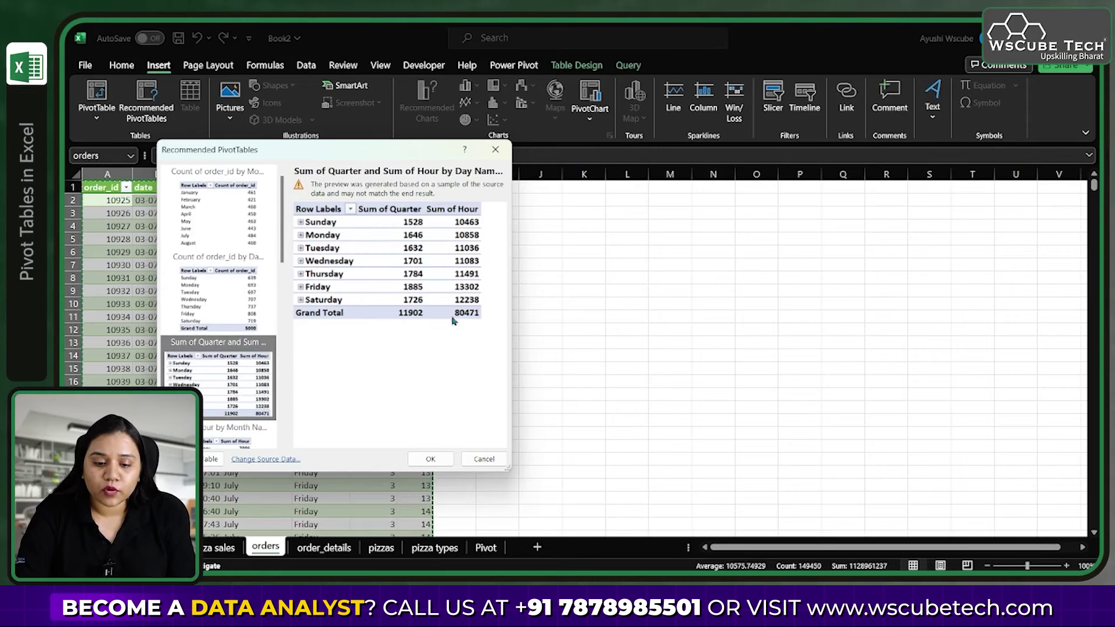
scroll(210, 414, "down", 3)
left_click(210, 414)
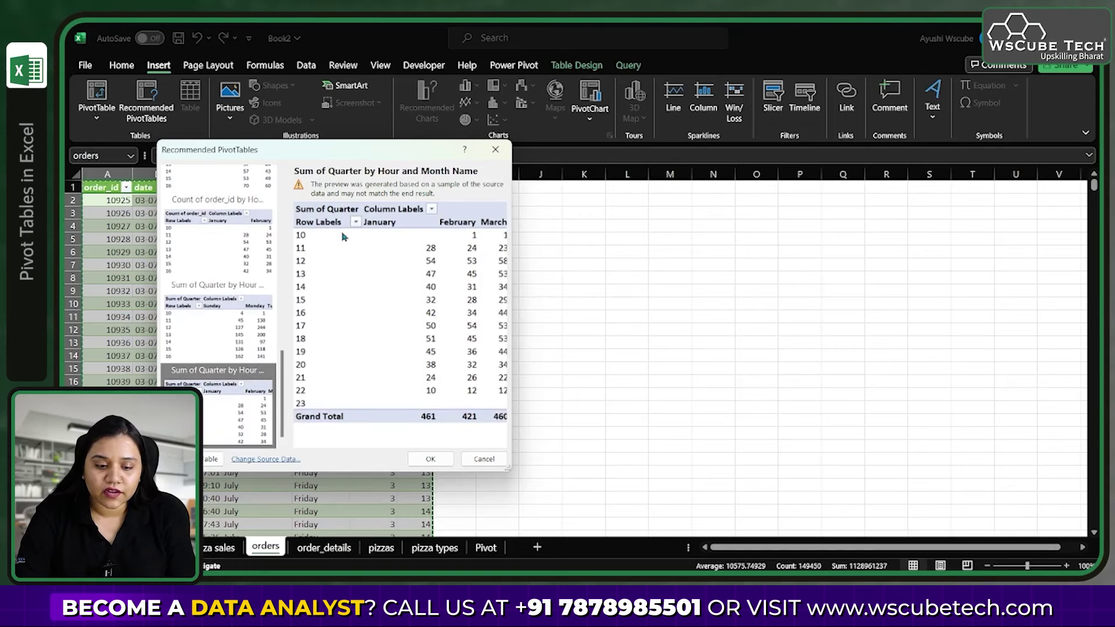
scroll(221, 252, "up", 3)
left_click(218, 238)
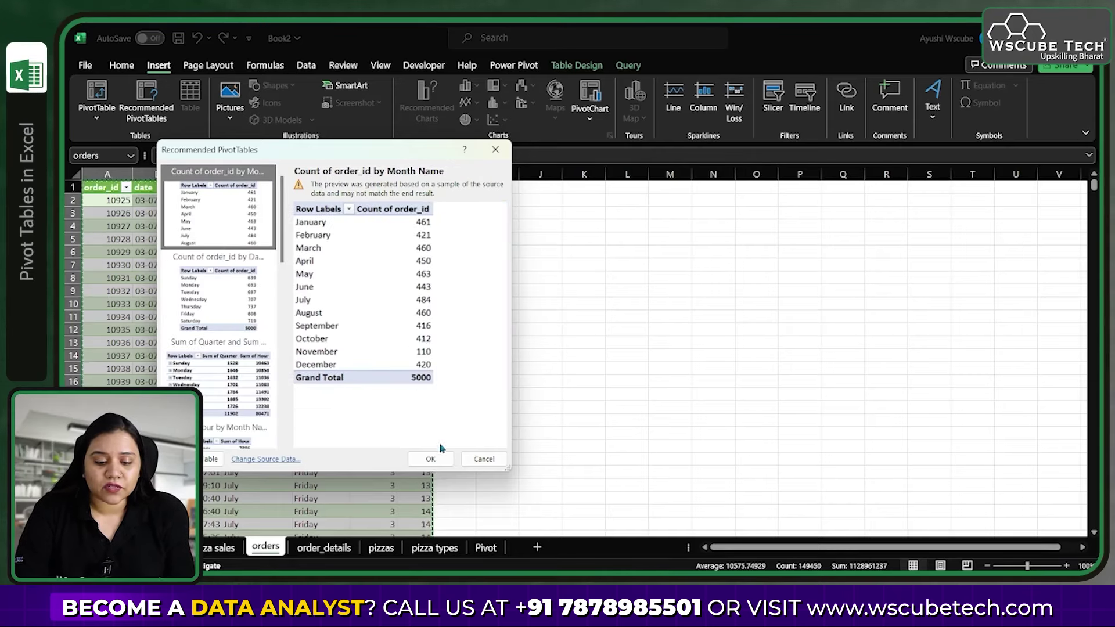
Create the month-count PivotTable on Sheet3, then delete Sheet3 to return to the orders table
left_click(431, 459)
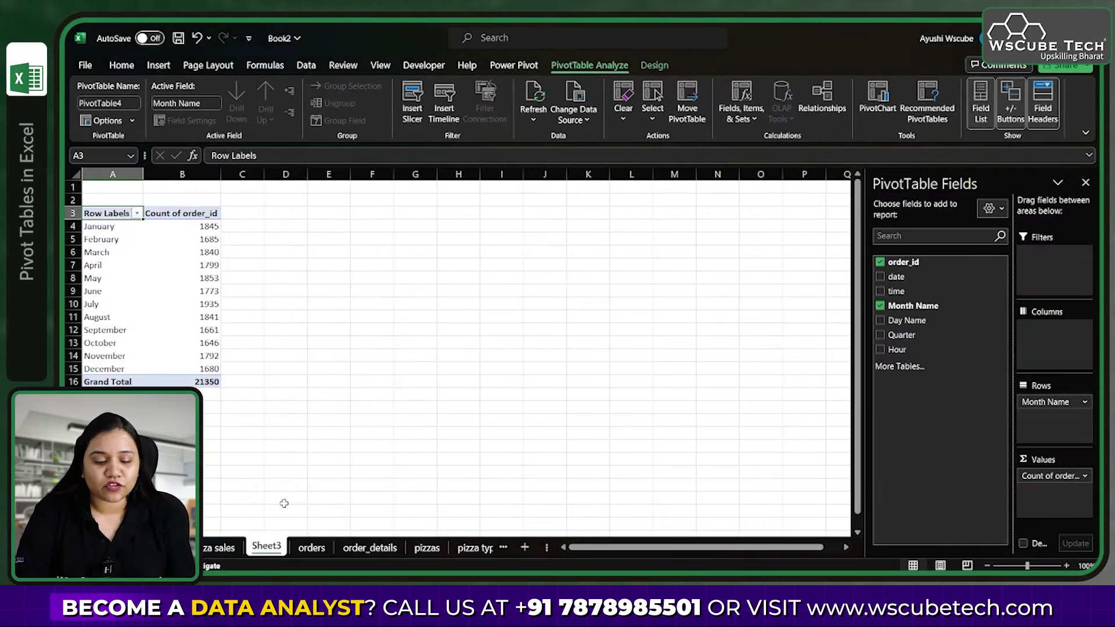
right_click(259, 549)
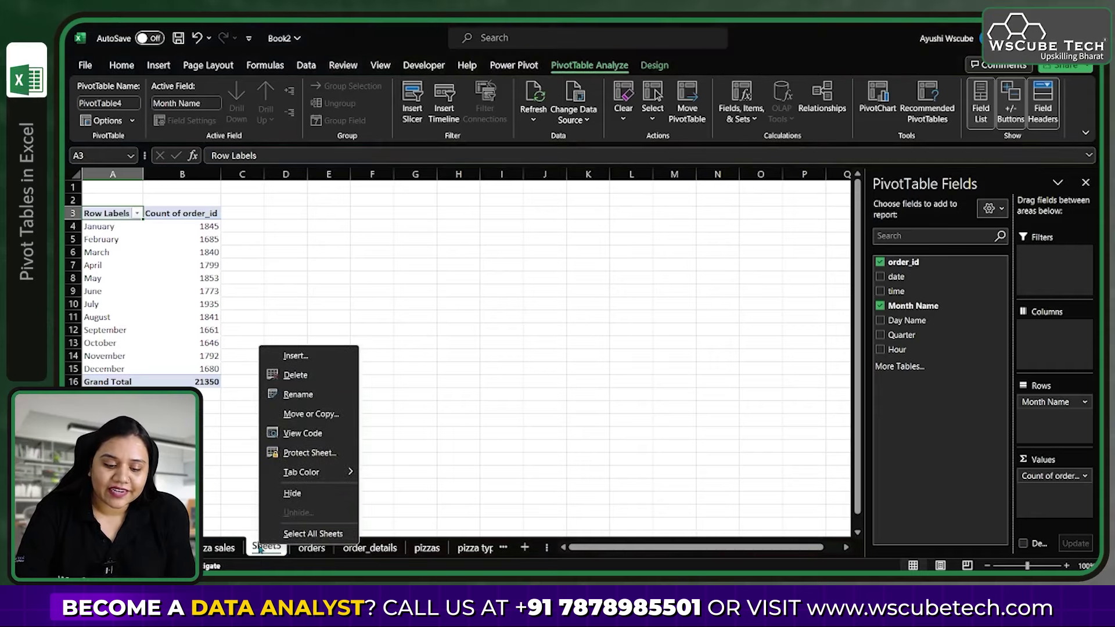
left_click(312, 374)
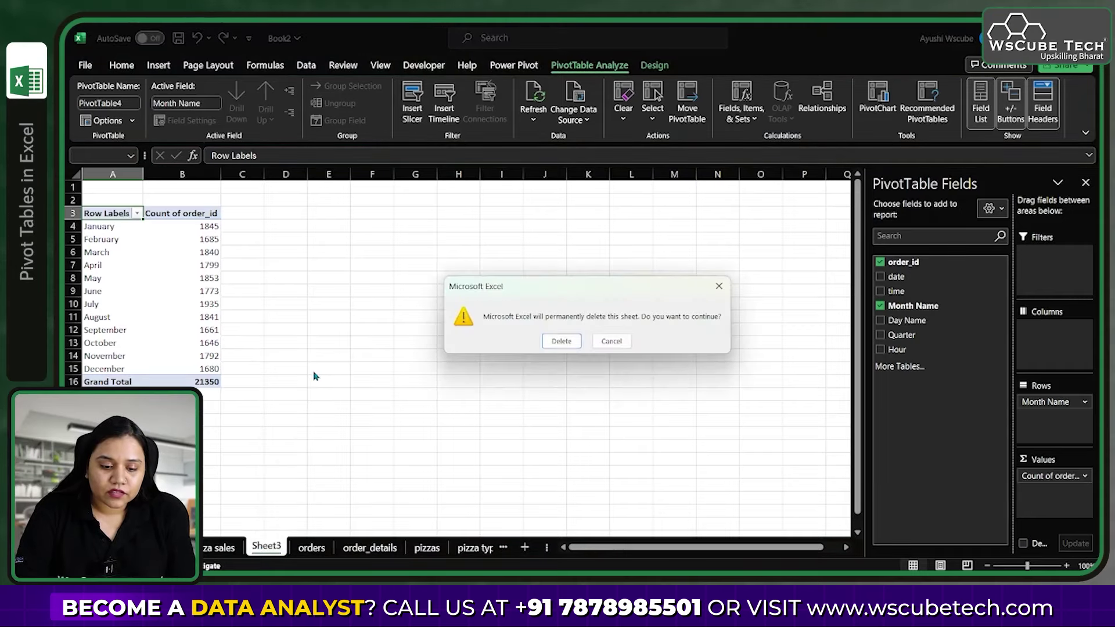
left_click(573, 340)
left_click(531, 366)
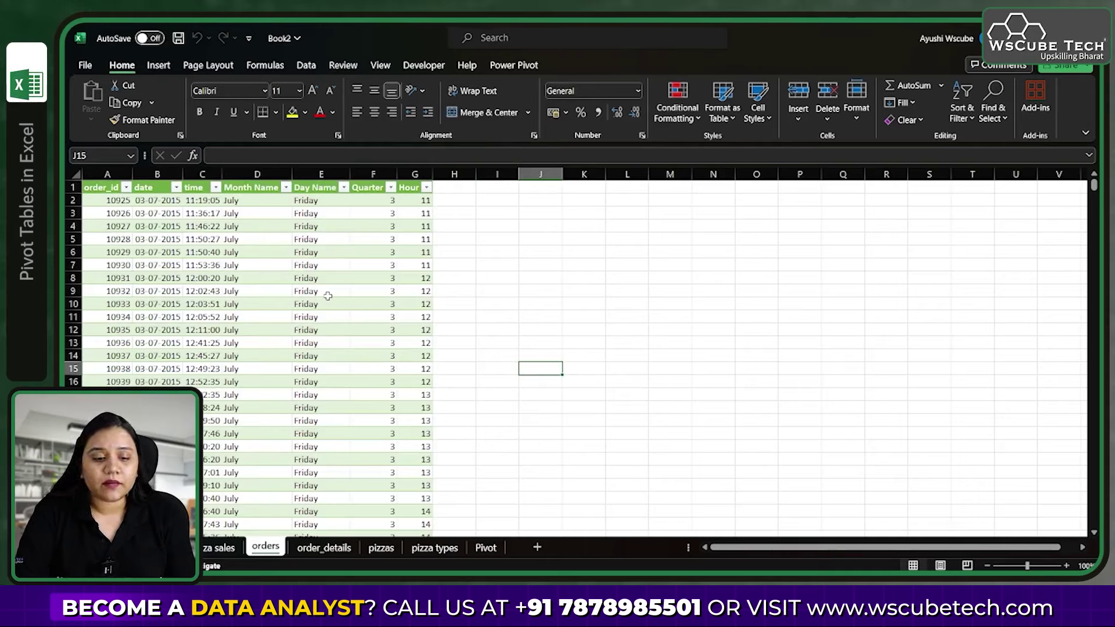
Select the monthly sales PivotTable on the Pivot sheet
left_click(485, 547)
left_click_drag(534, 291, 608, 457)
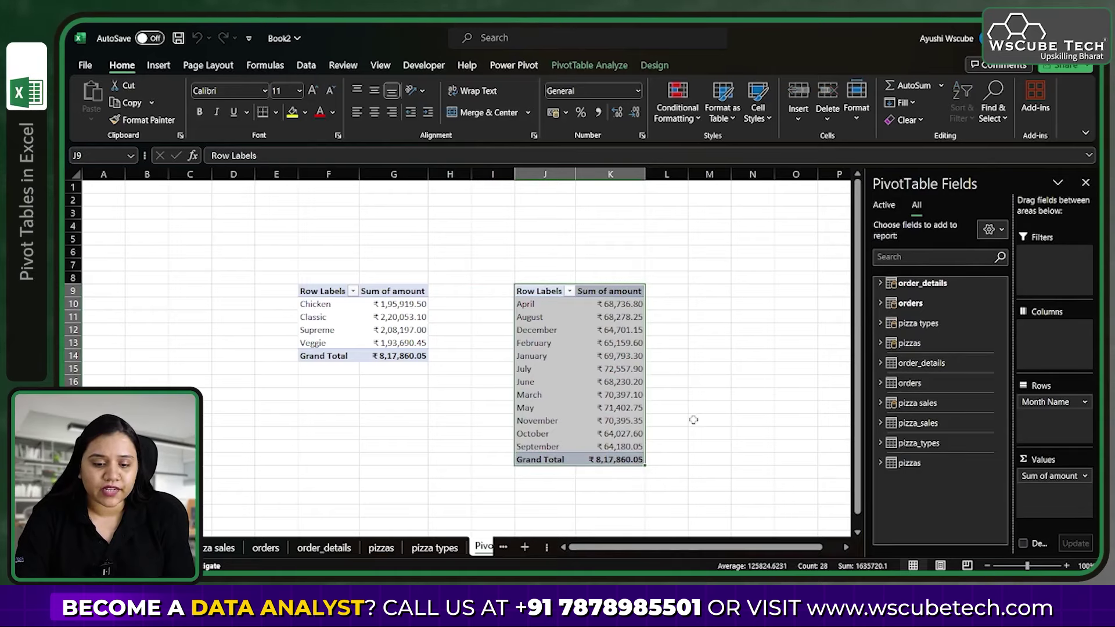
scroll(694, 419, "right", 2)
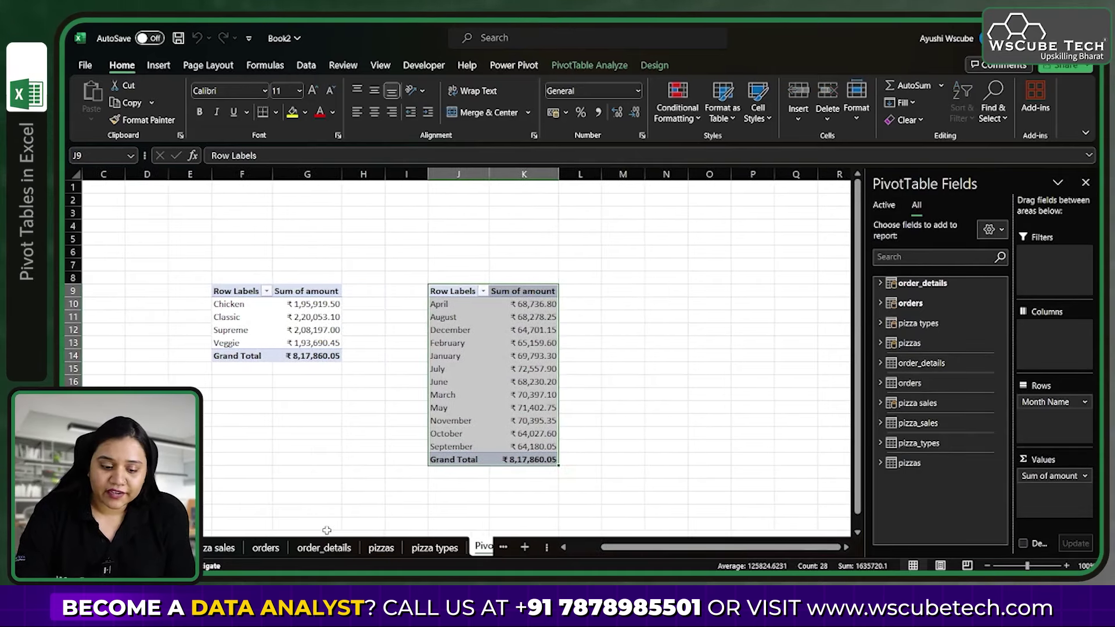
Select the whole order_details table and preview its recommended PivotTables without creating one
left_click(265, 548)
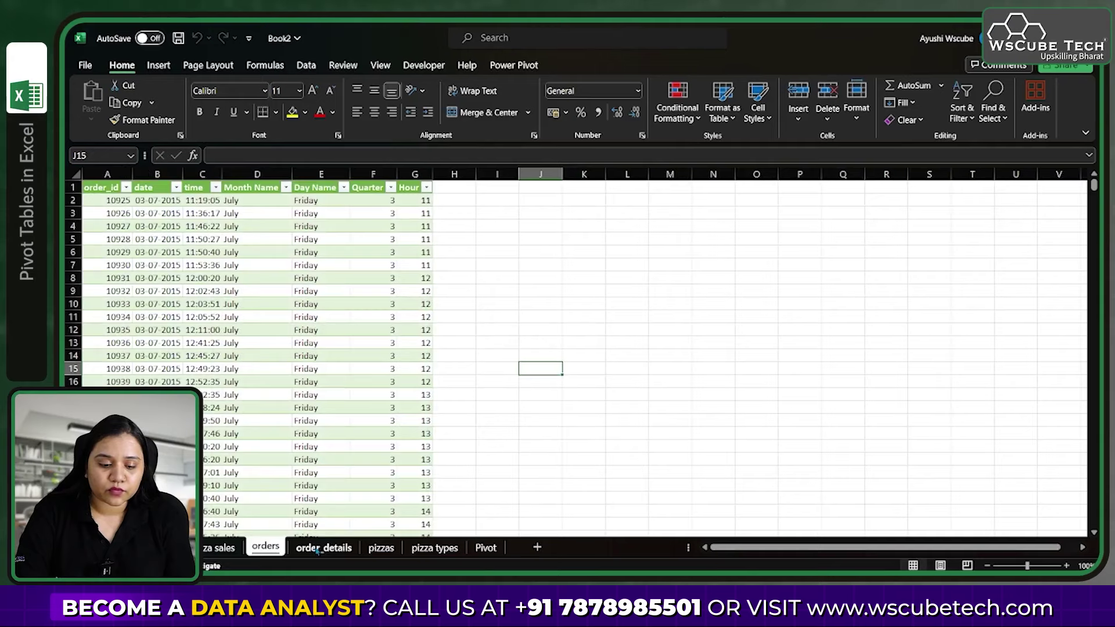
left_click(319, 549)
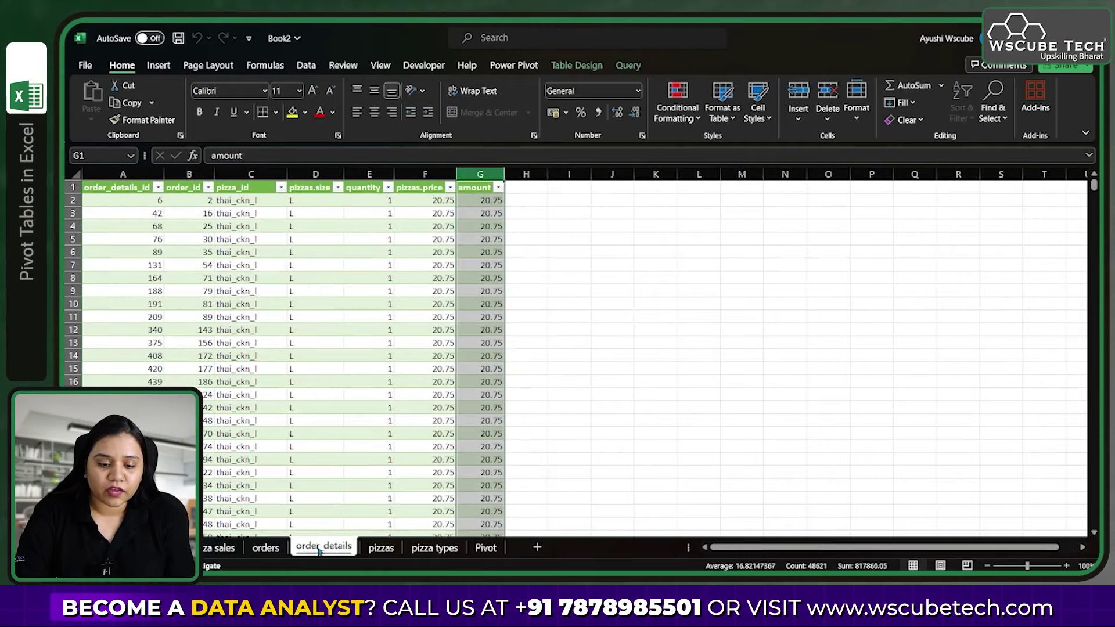
left_click(102, 192)
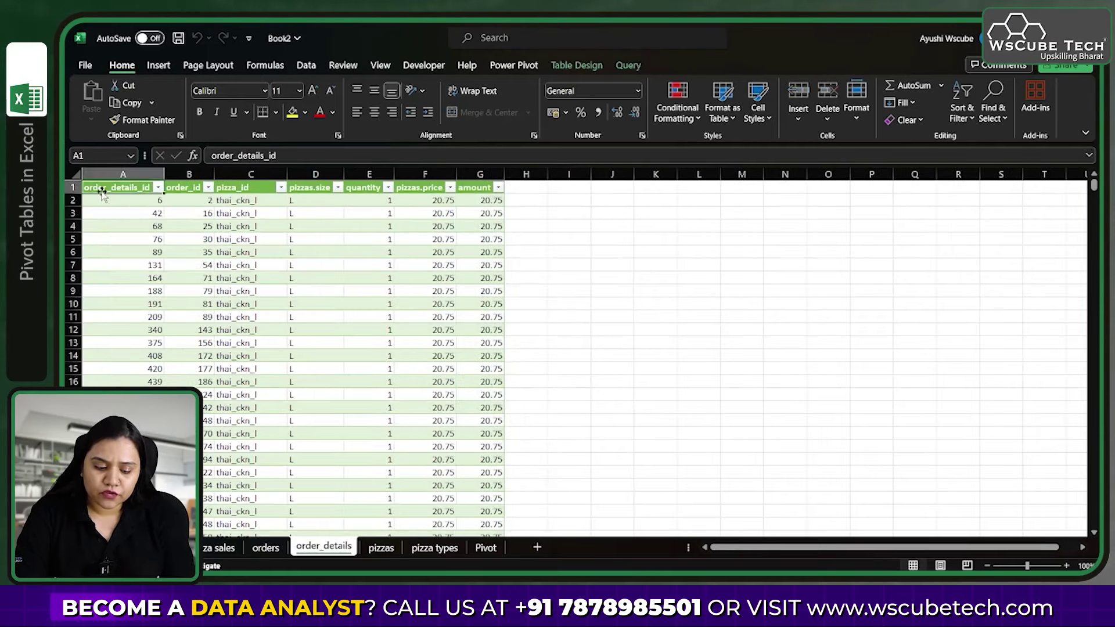
key("ctrl+shift+End")
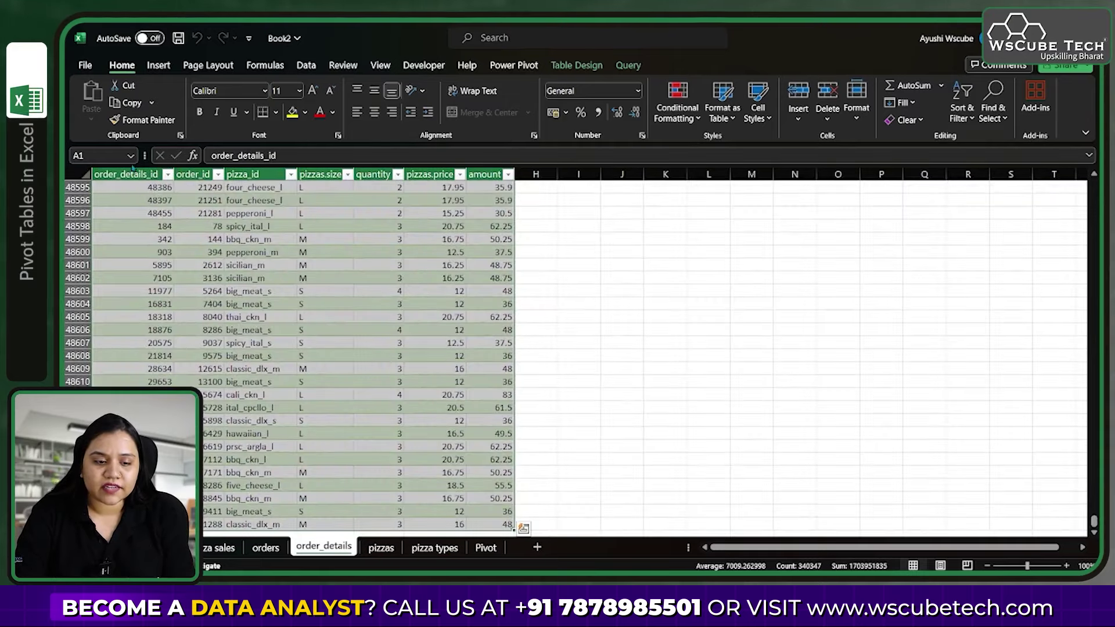
left_click(160, 66)
left_click(146, 104)
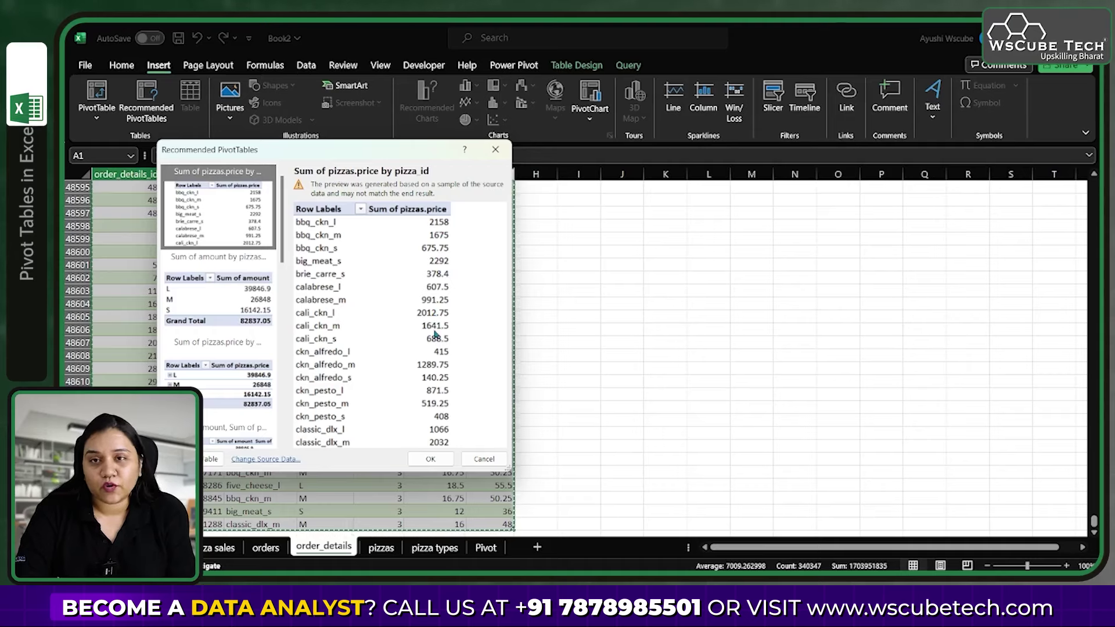
left_click(497, 152)
Insert an empty Data Model PivotTable at Pivot!$M$9
left_click(486, 548)
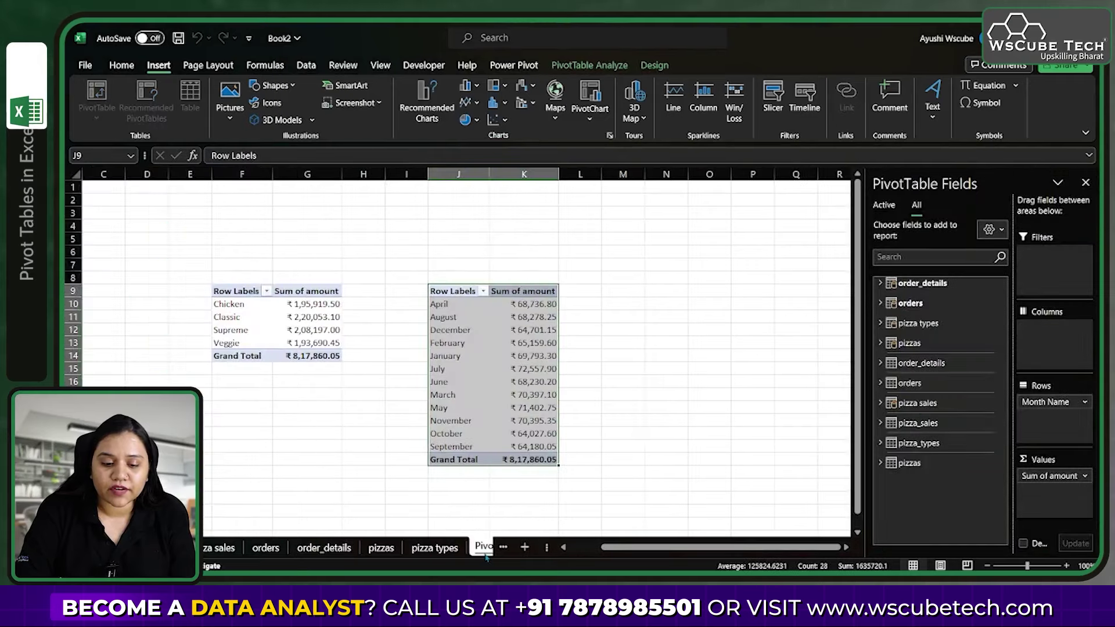
left_click(659, 387)
left_click(610, 291)
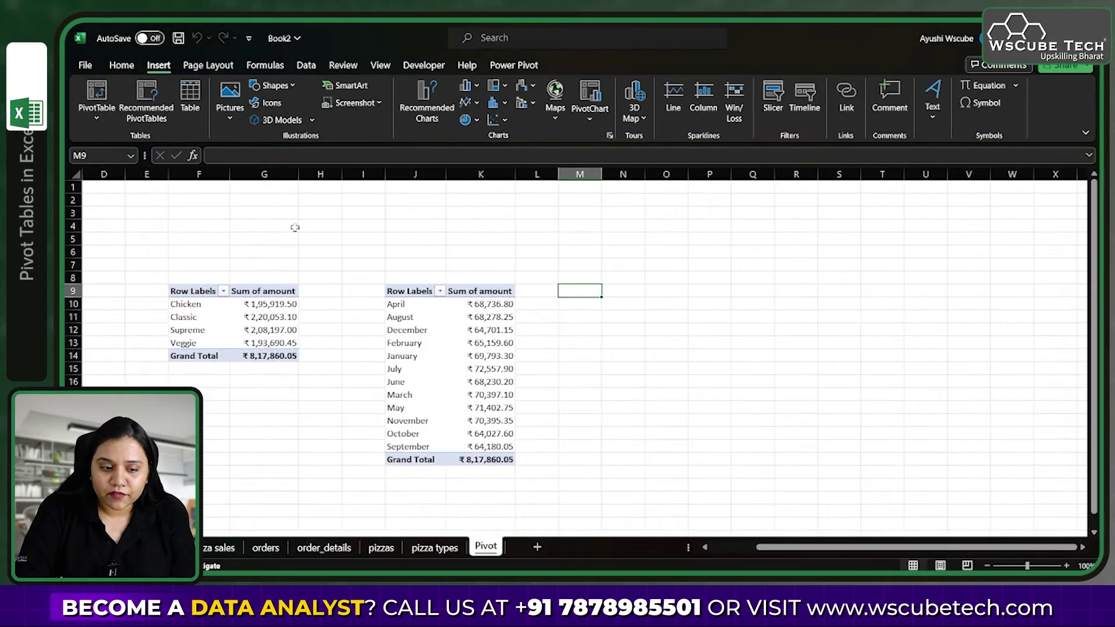
left_click(115, 122)
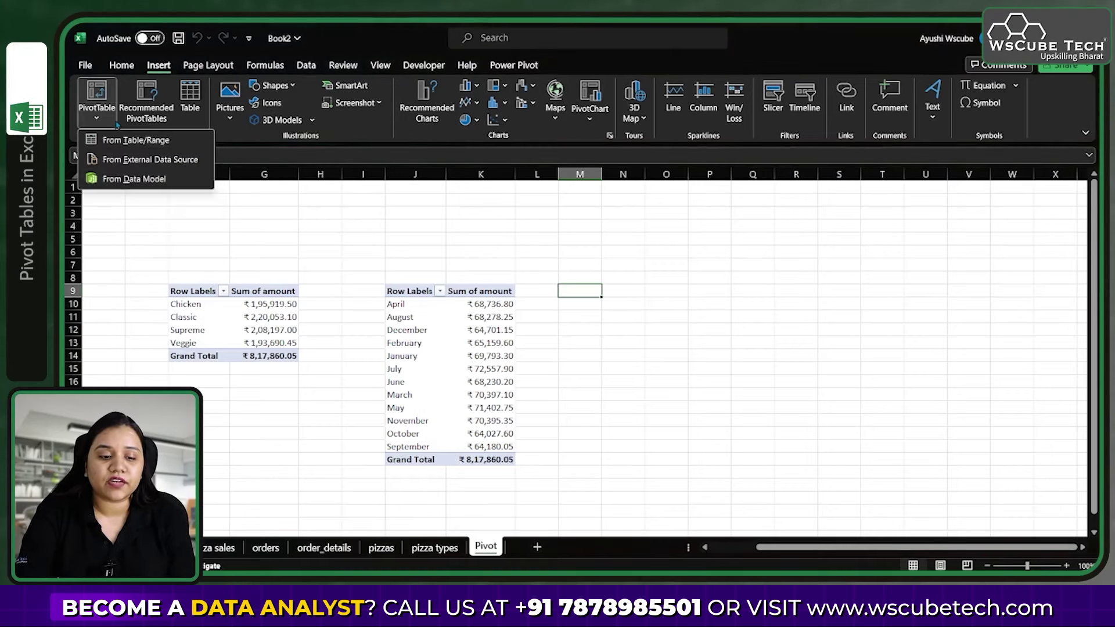
left_click(136, 181)
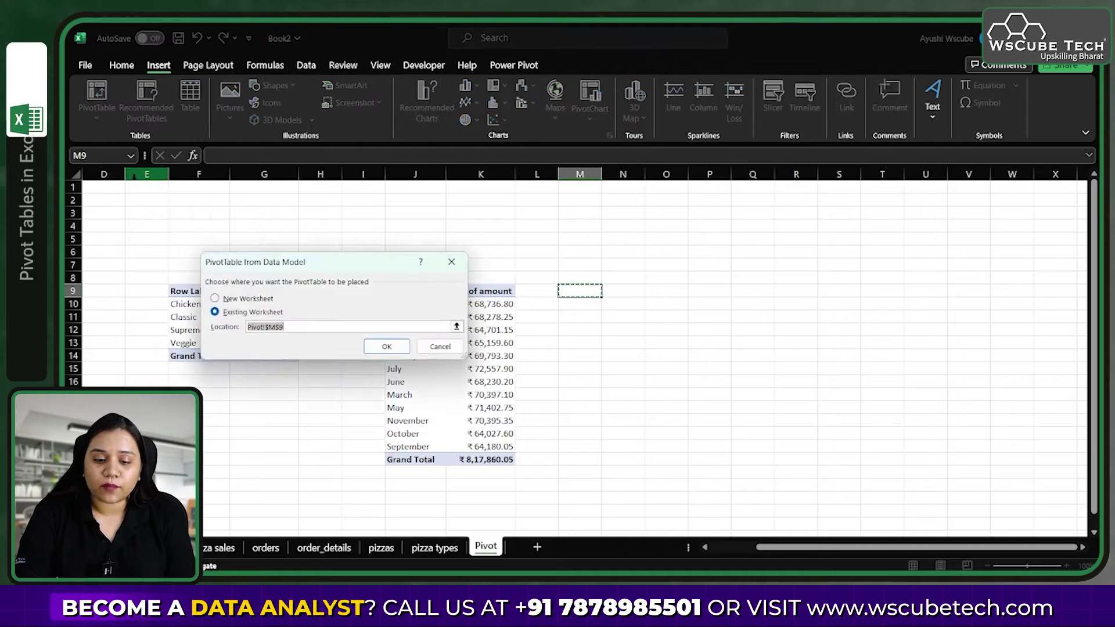
left_click(391, 347)
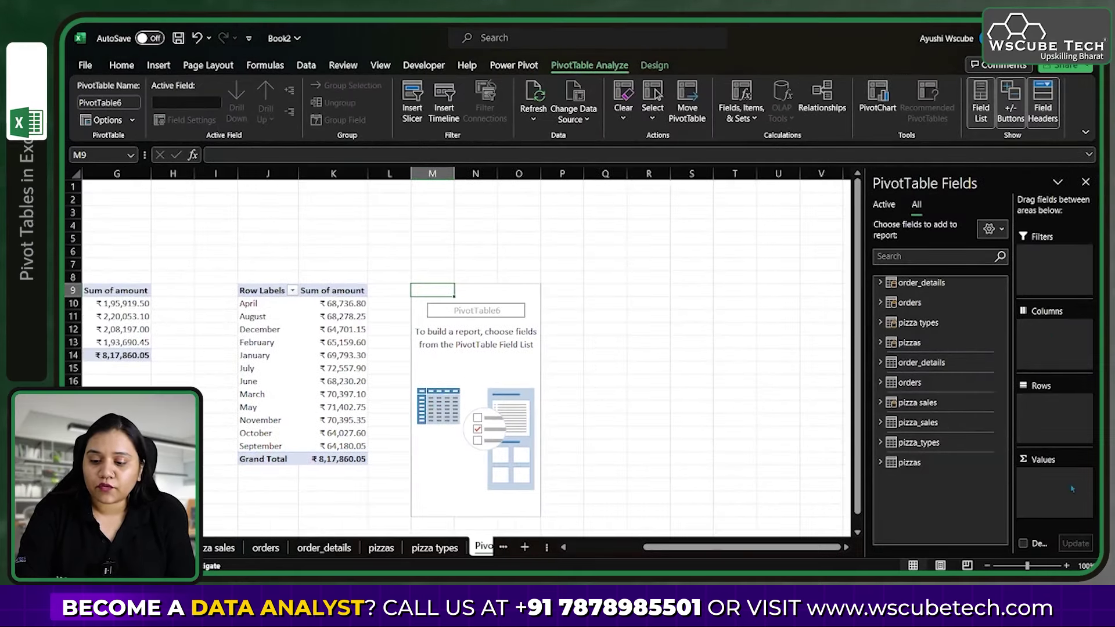
left_click(990, 229)
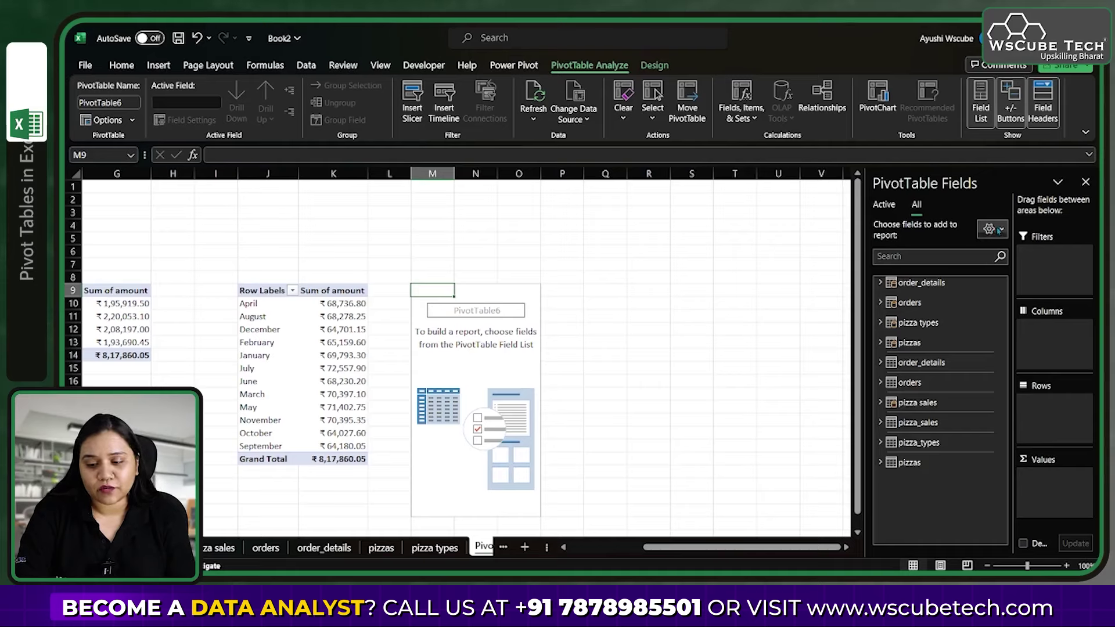
left_click(908, 242)
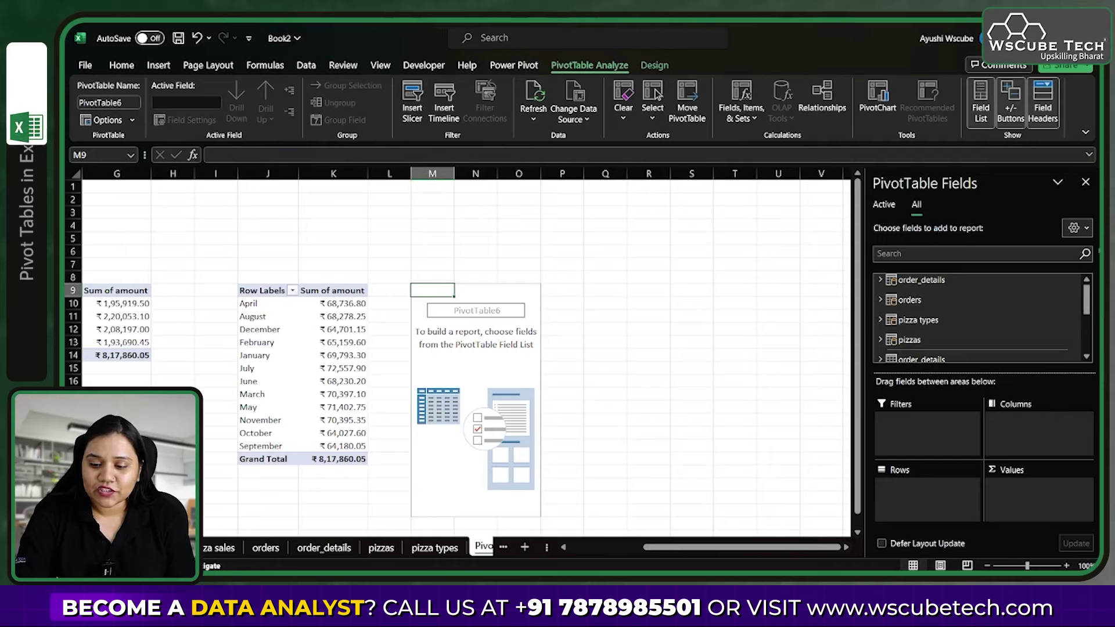
left_click(1077, 228)
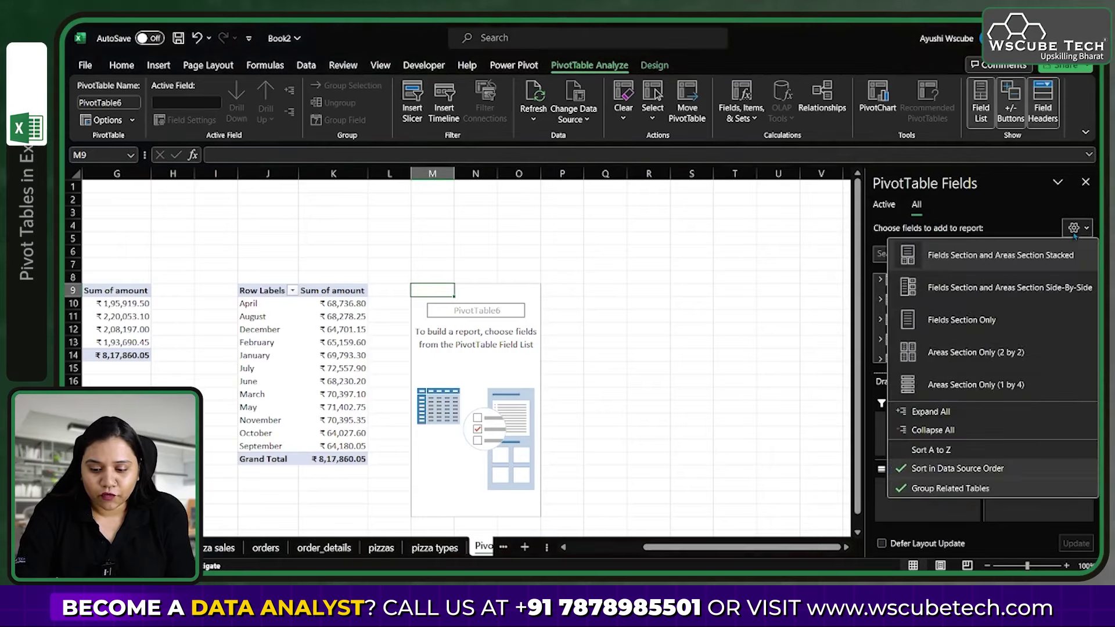
left_click(923, 289)
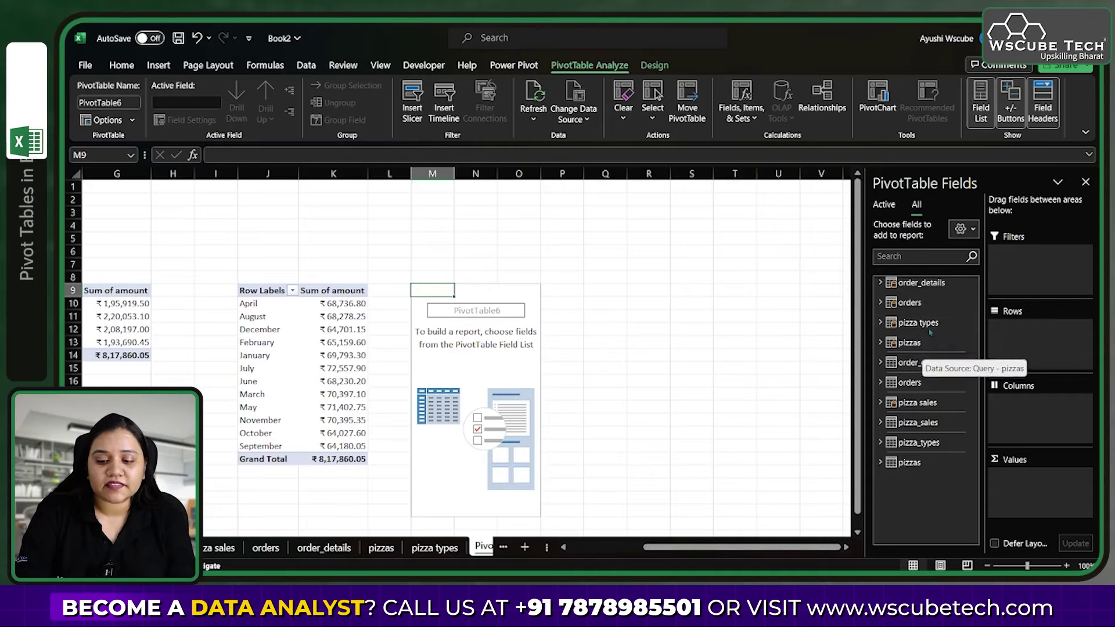
Put pizza types name in Rows and order_details_id in Values, then view the order_details sheet
left_click(880, 325)
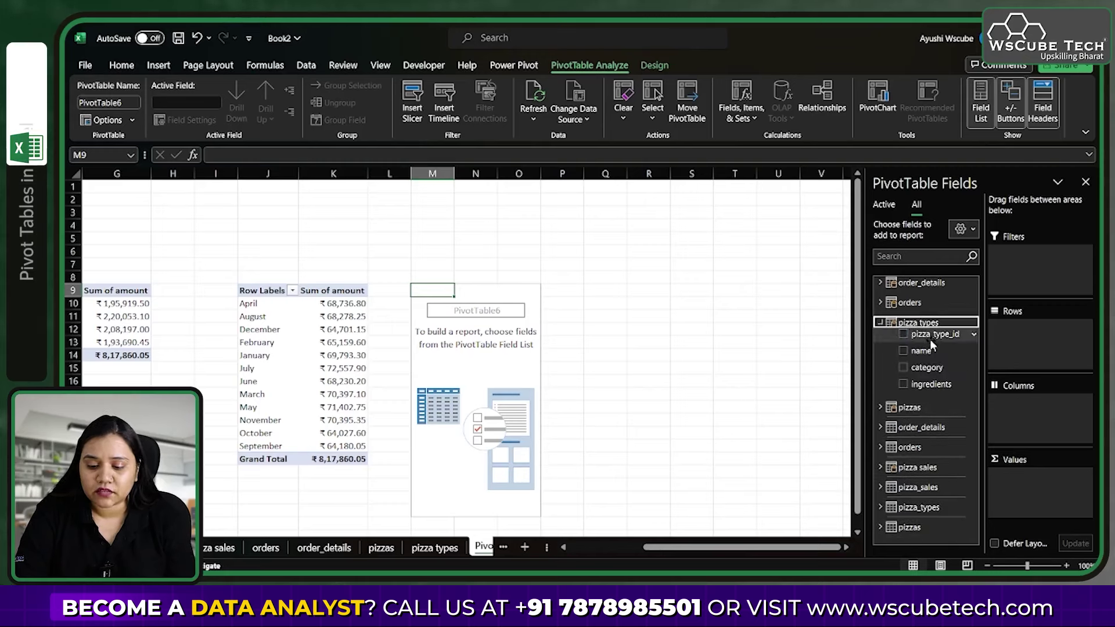
left_click_drag(940, 351, 1020, 347)
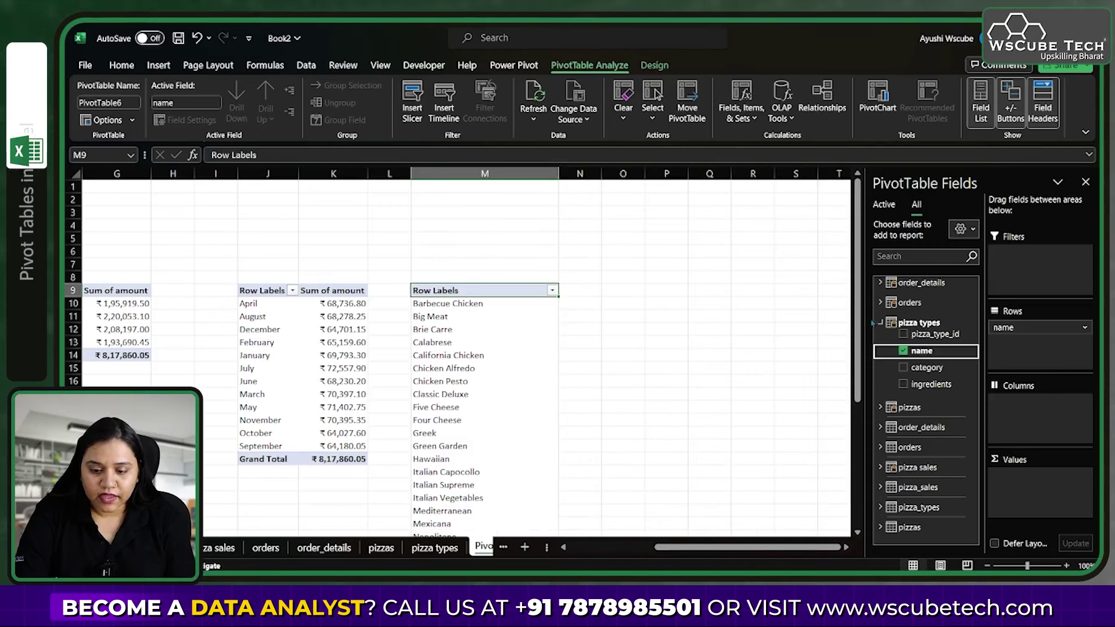
left_click(881, 323)
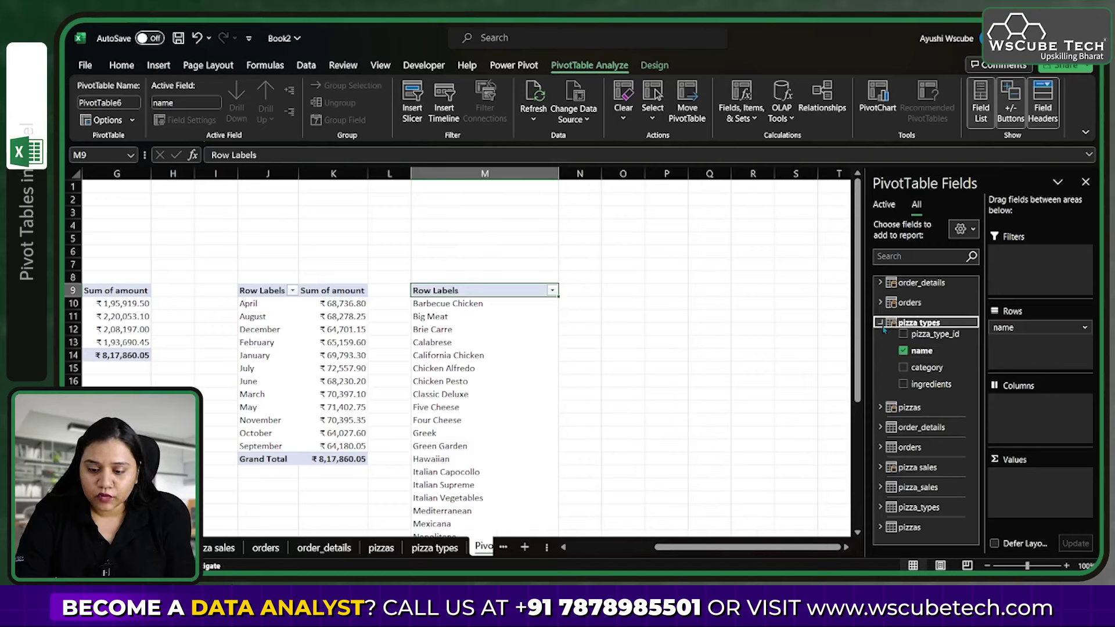
left_click(879, 283)
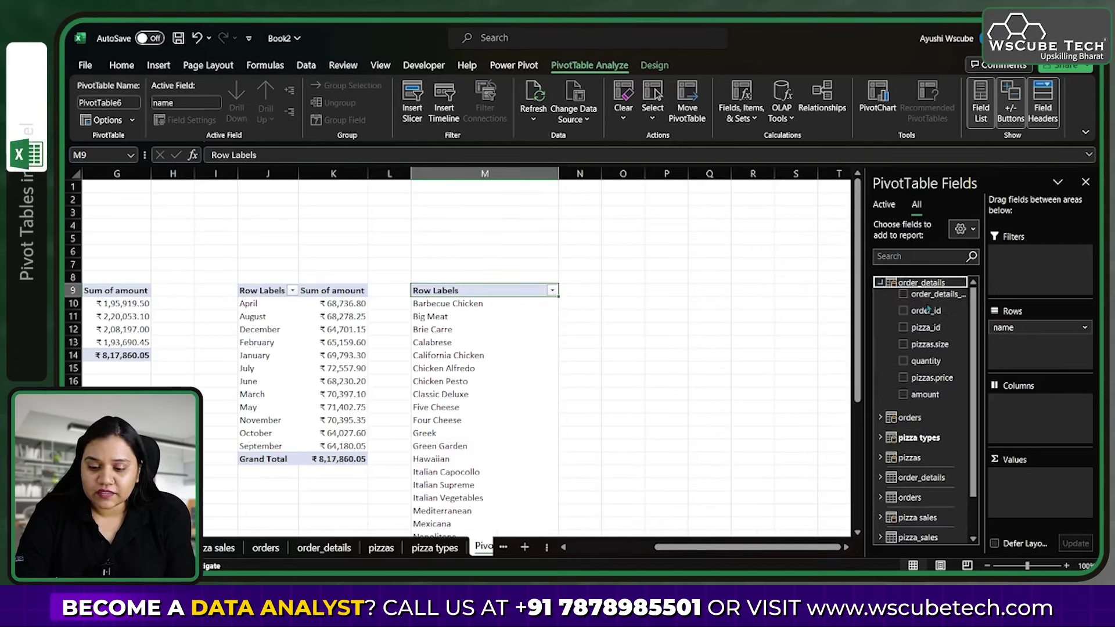
left_click_drag(932, 297, 1049, 480)
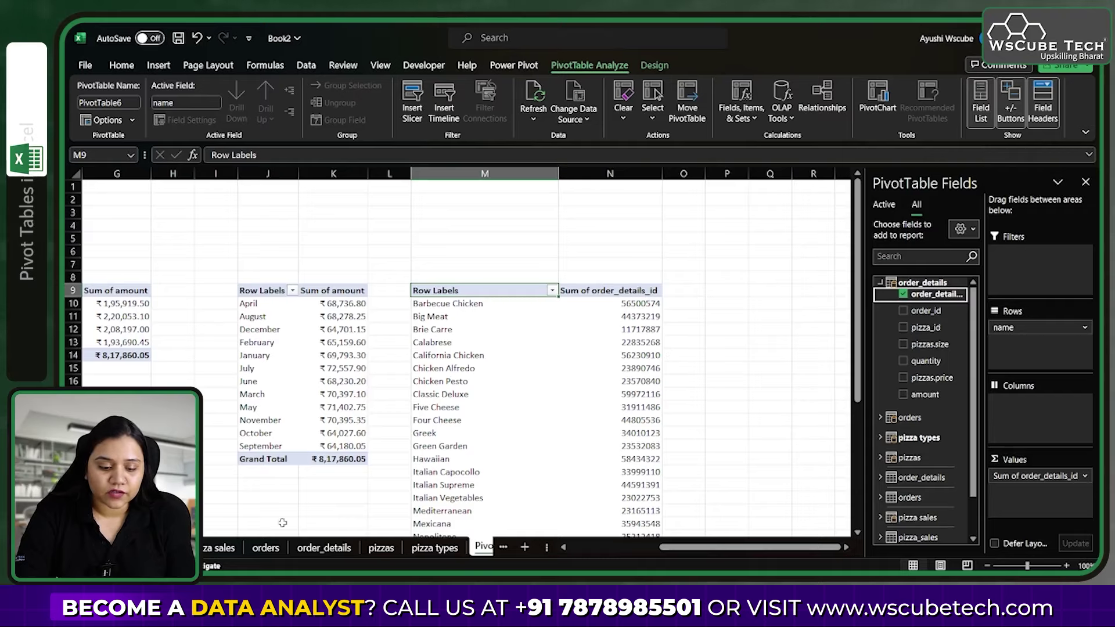
left_click(324, 548)
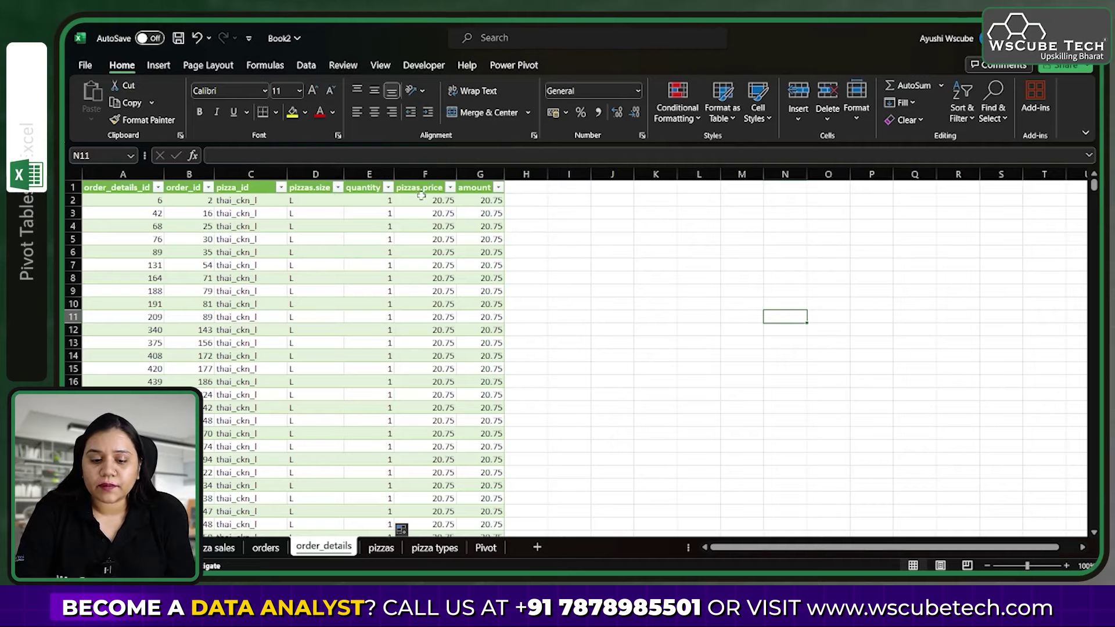
Change the order_details_id value field from Sum to Count in Value Field Settings
left_click(474, 548)
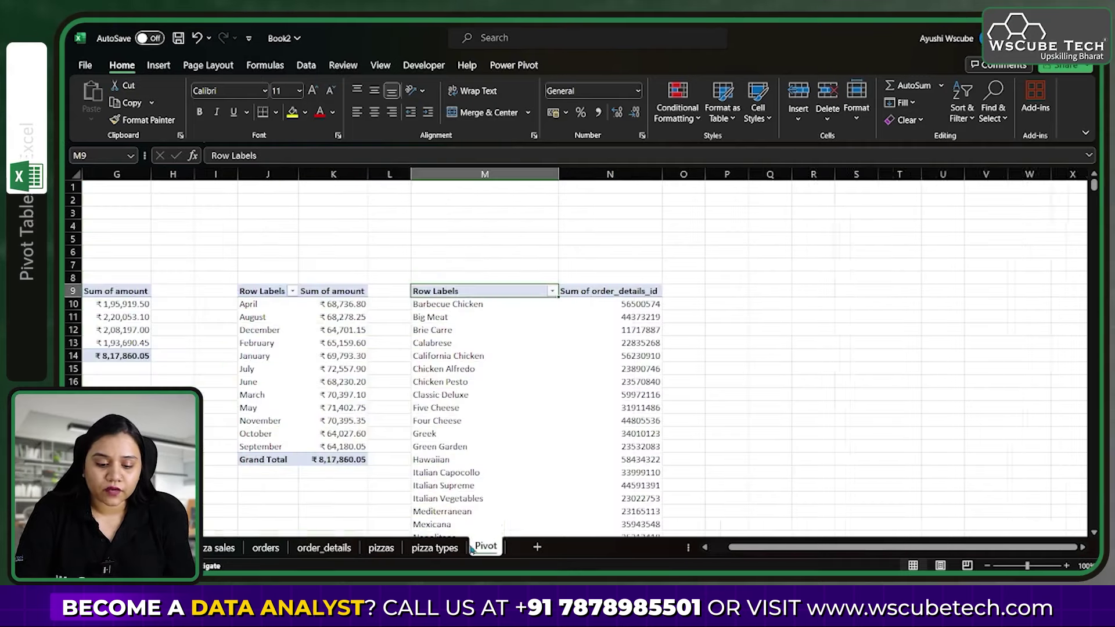
scroll(487, 429, "down", 2)
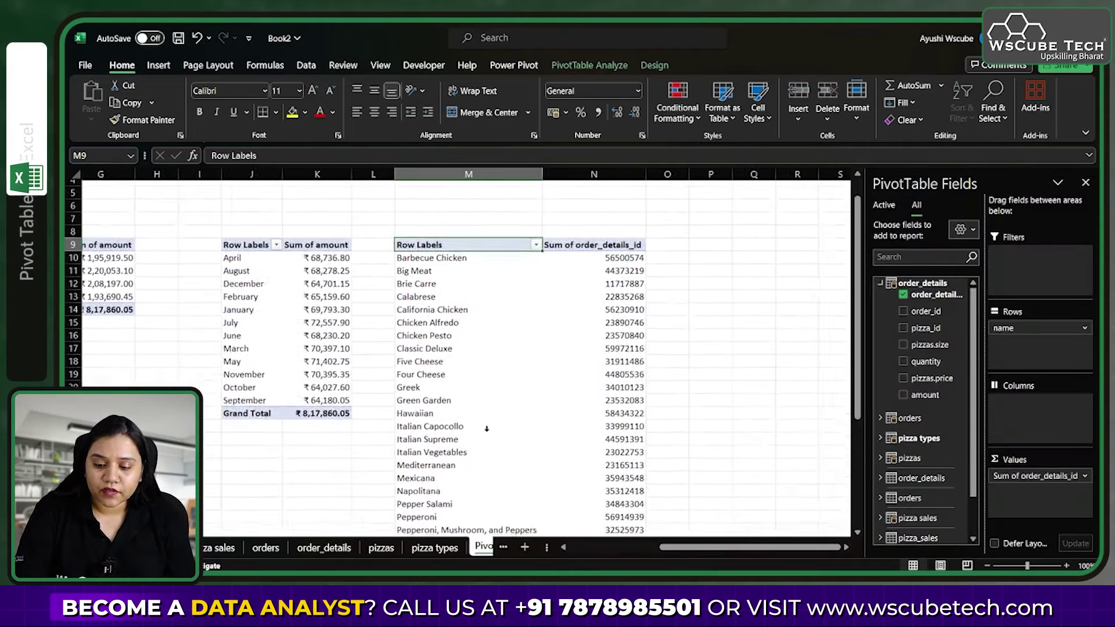
left_click(1004, 476)
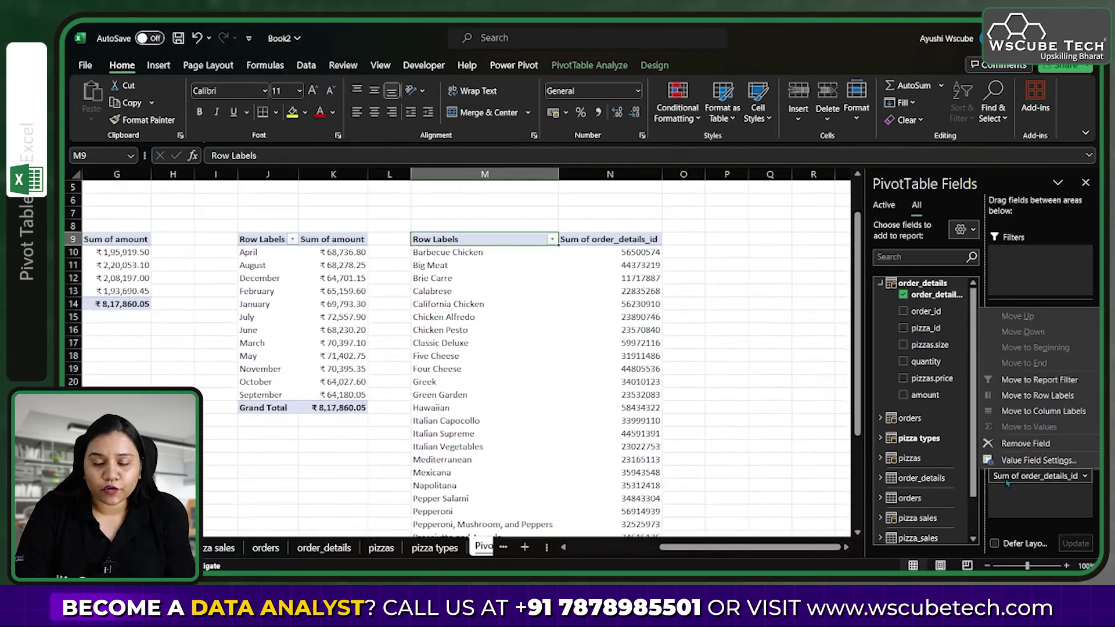
left_click(1029, 460)
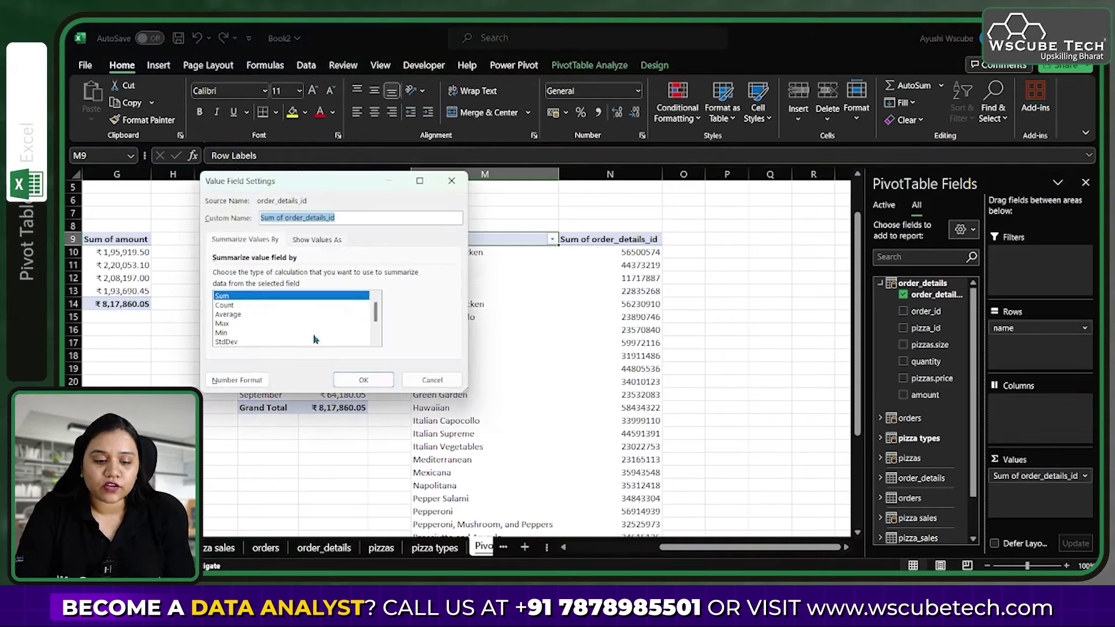
left_click(282, 305)
left_click(364, 380)
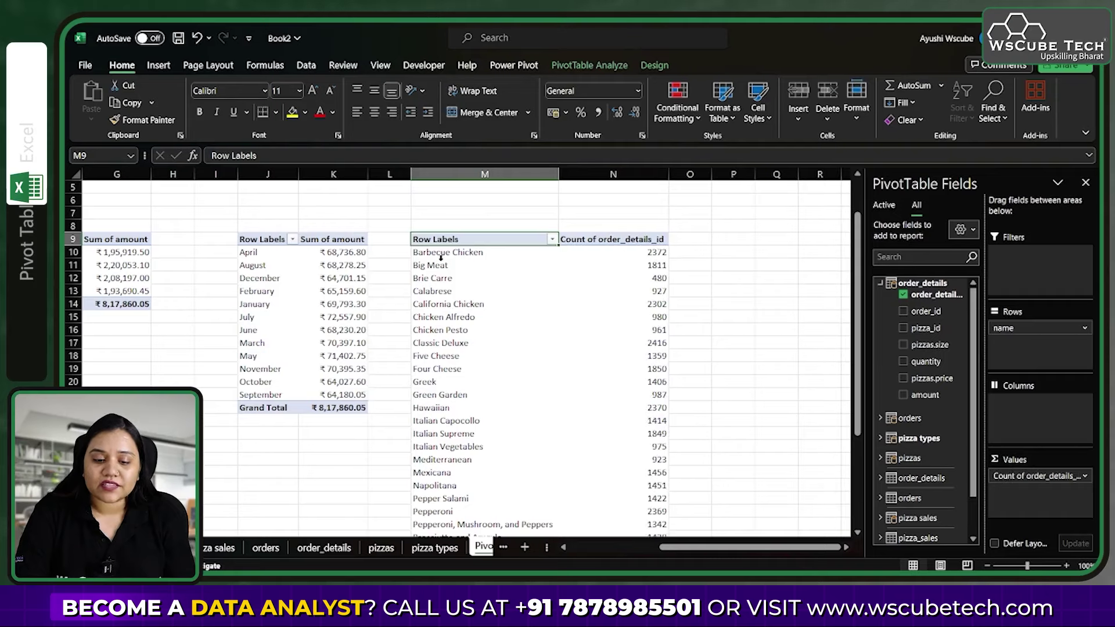
scroll(518, 265, "down", 3)
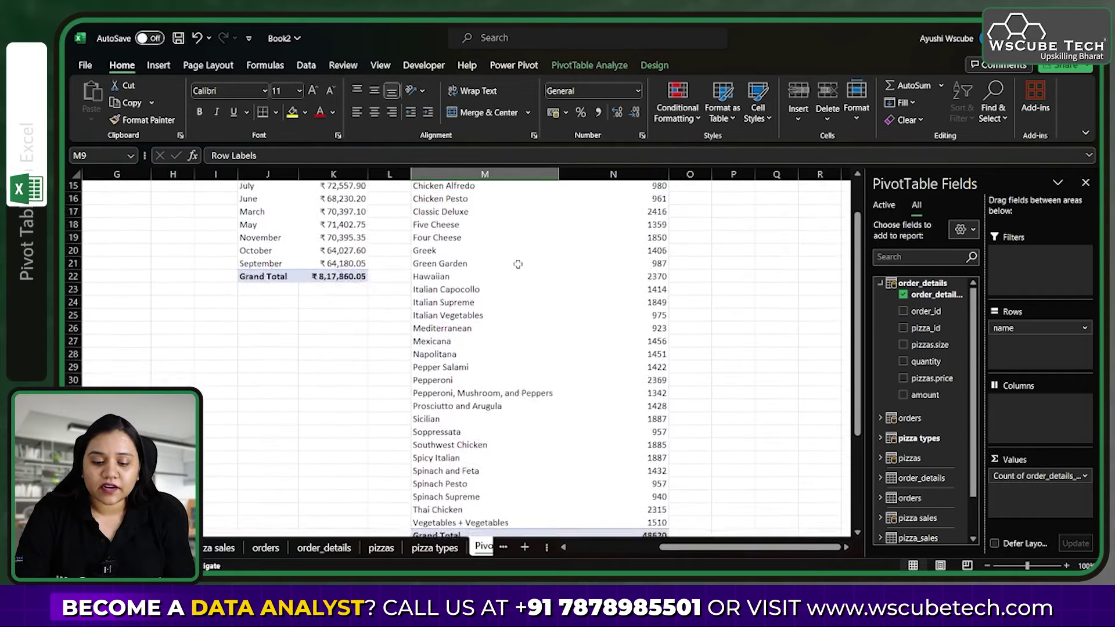
scroll(518, 264, "up", 4)
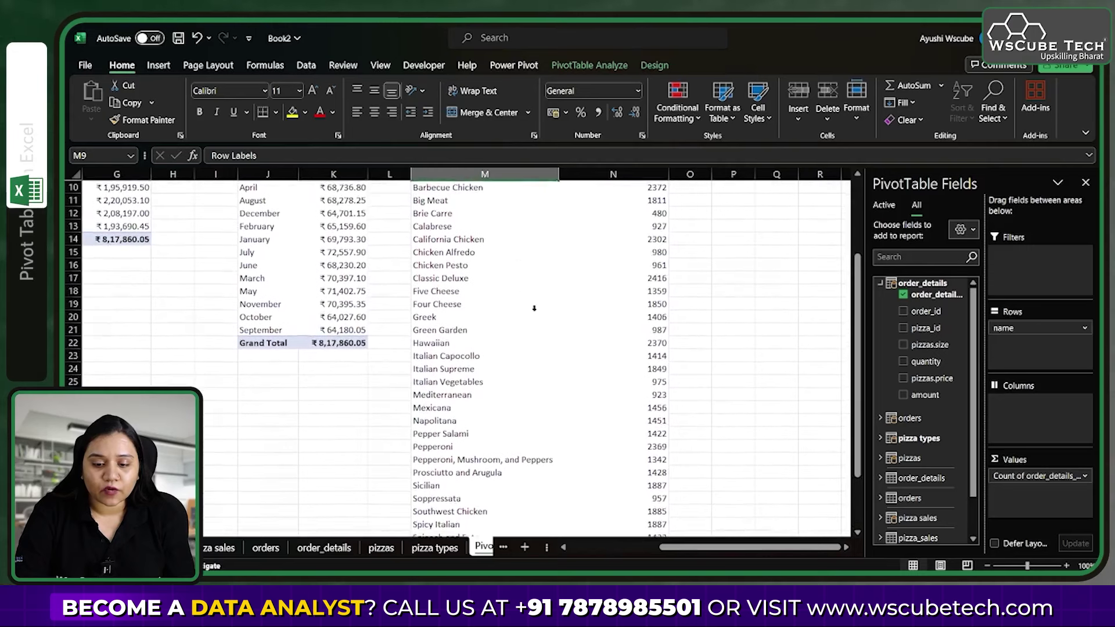
scroll(565, 355, "down", 13)
scroll(566, 356, "up", 3)
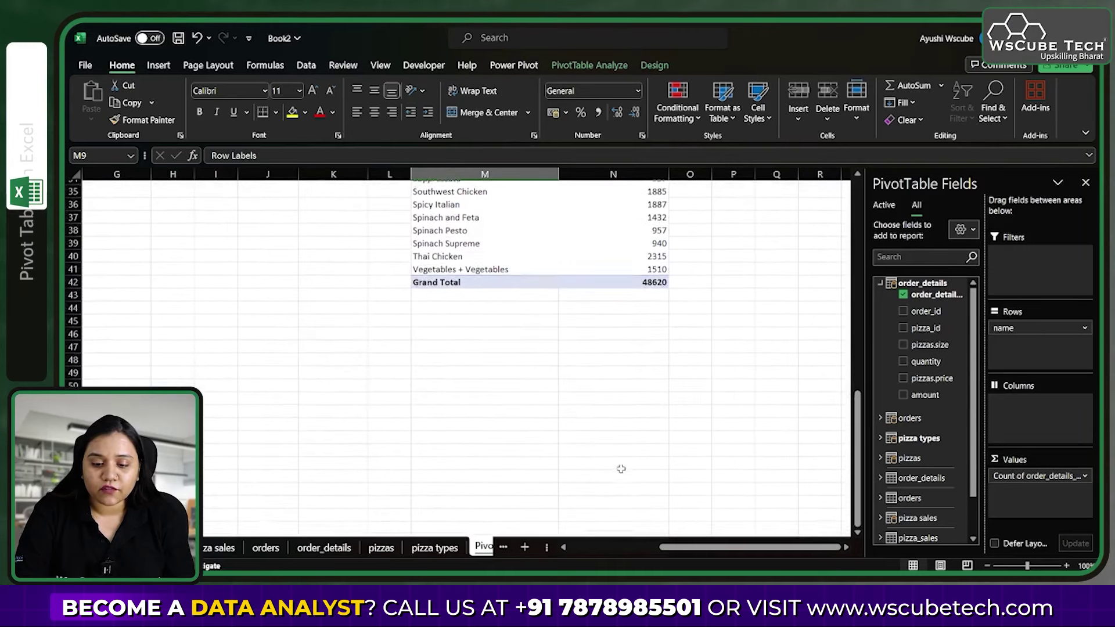
scroll(659, 299, "up", 8)
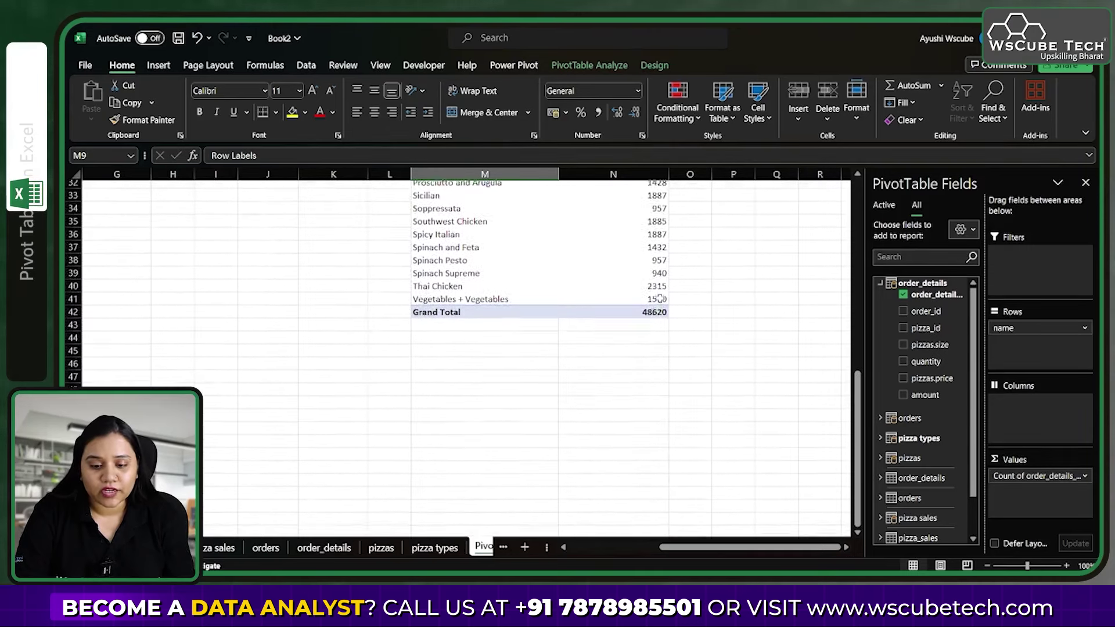
scroll(660, 298, "up", 2)
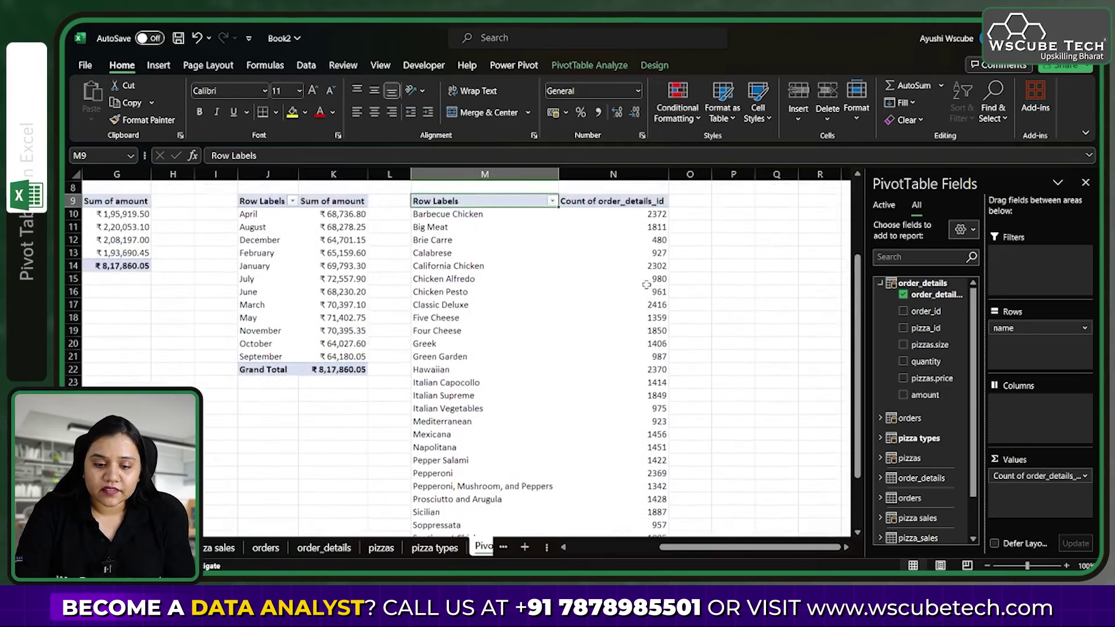
key("Down")
key("Down")
key("Down")
key("Down")
key("Down")
key("Down")
key("Down")
key("Down")
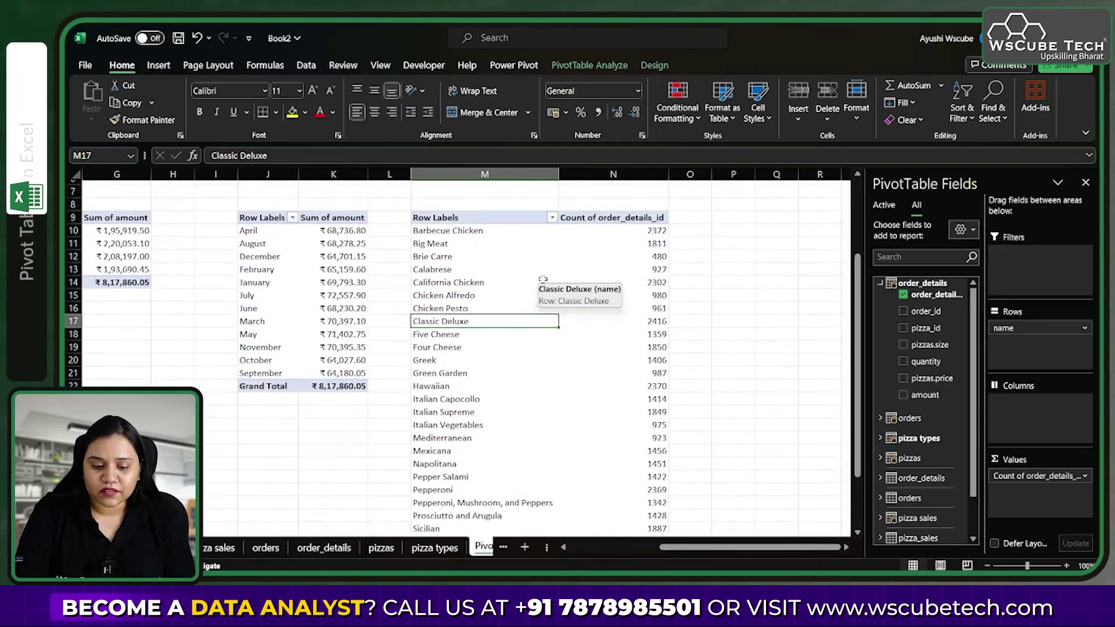
scroll(543, 279, "down", 4)
scroll(543, 279, "up", 5)
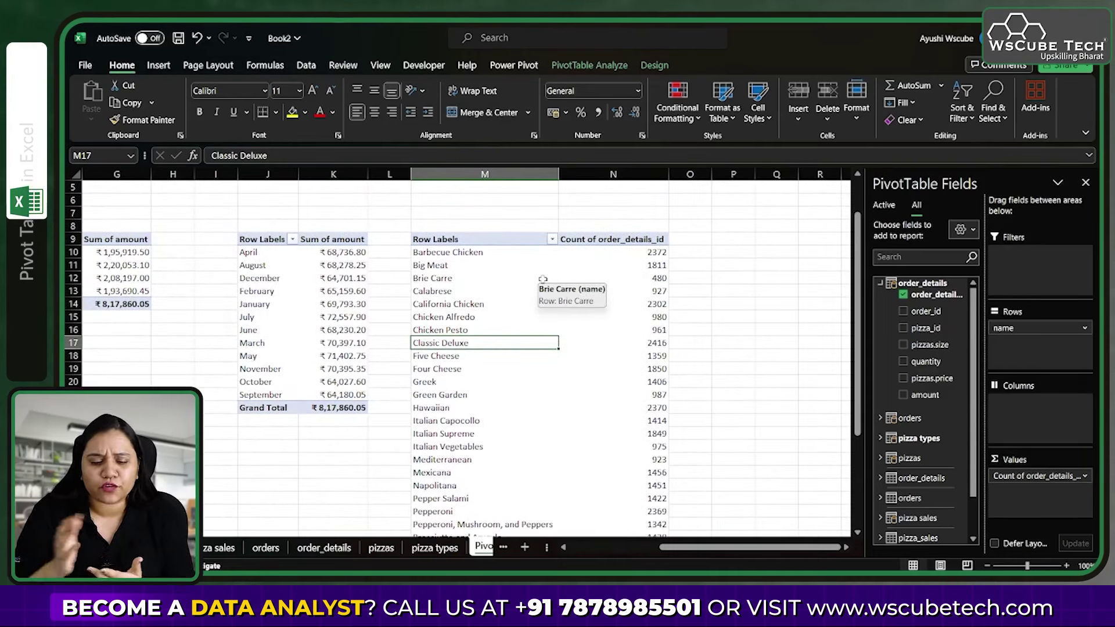
Apply a Top 5 Items value filter by Count of order_details_id to pizza names
left_click(552, 240)
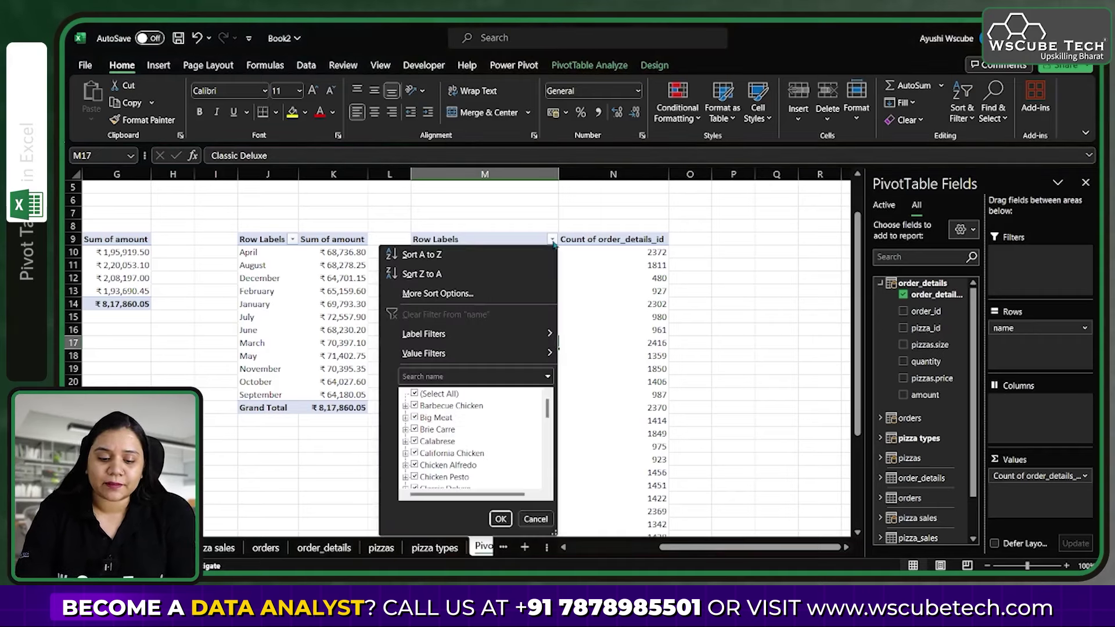
mouse_move(473, 344)
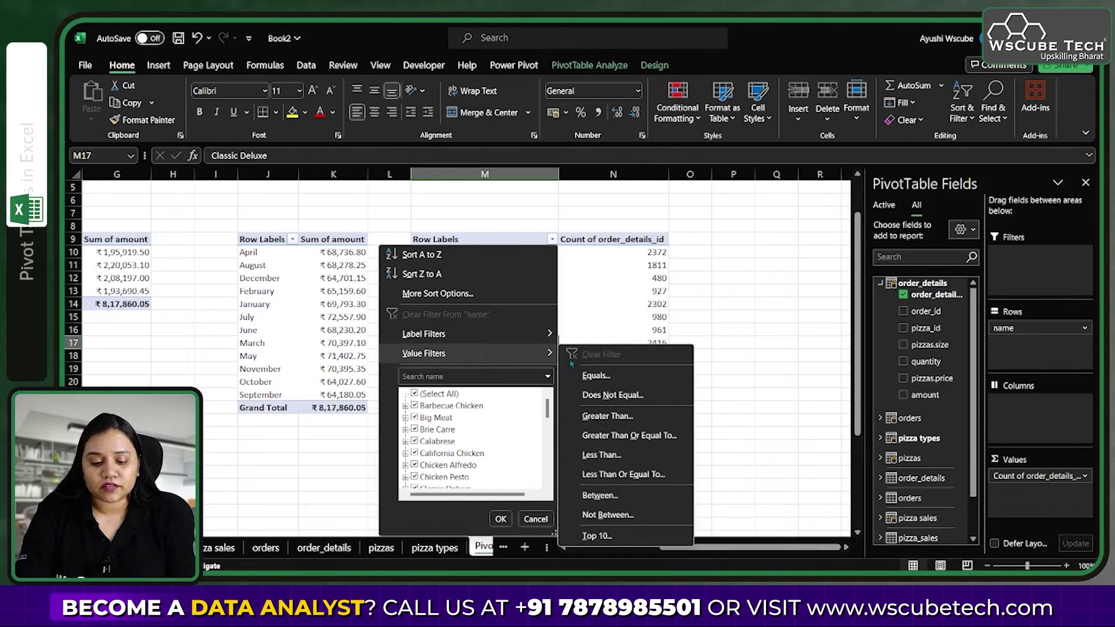
left_click(598, 536)
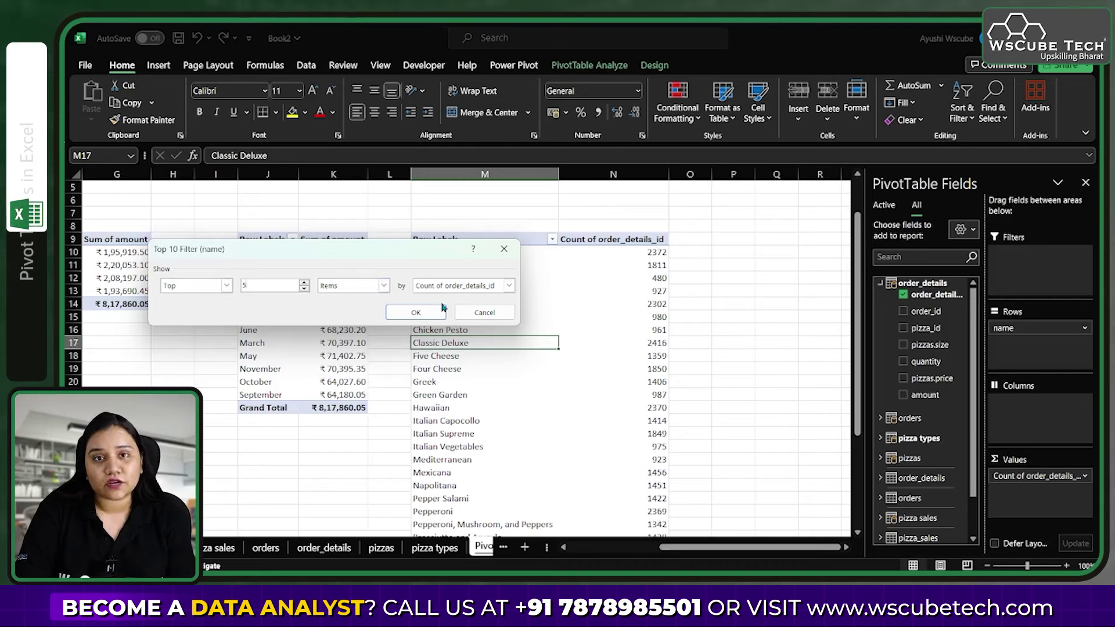
left_click(416, 314)
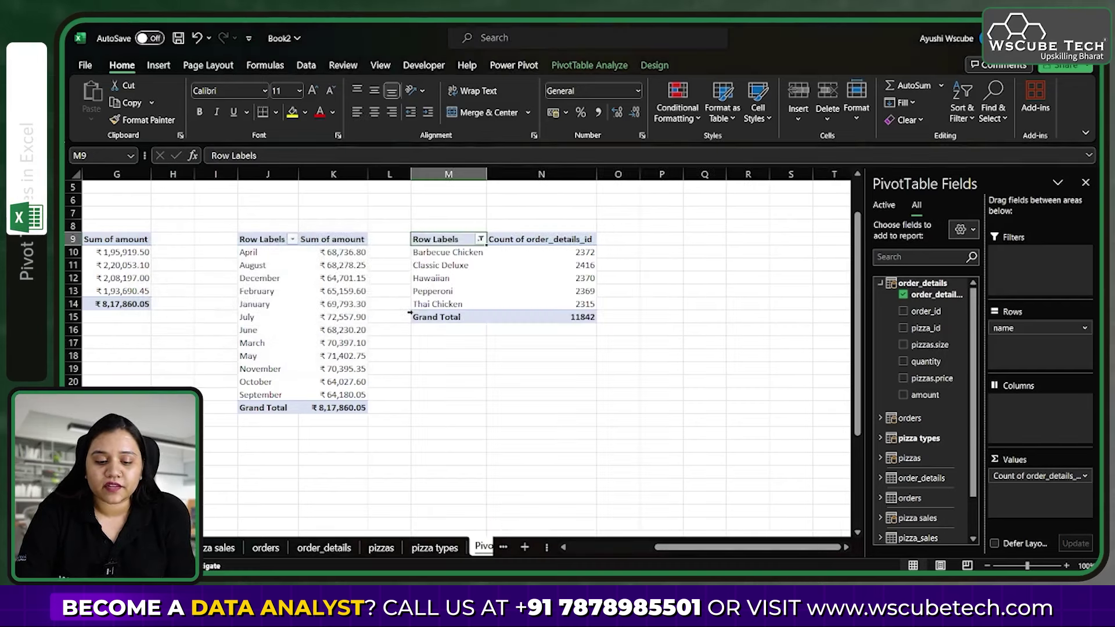
Set the pizza PivotTable's name to top5 on the PivotTable Analyze tab
left_click(491, 281)
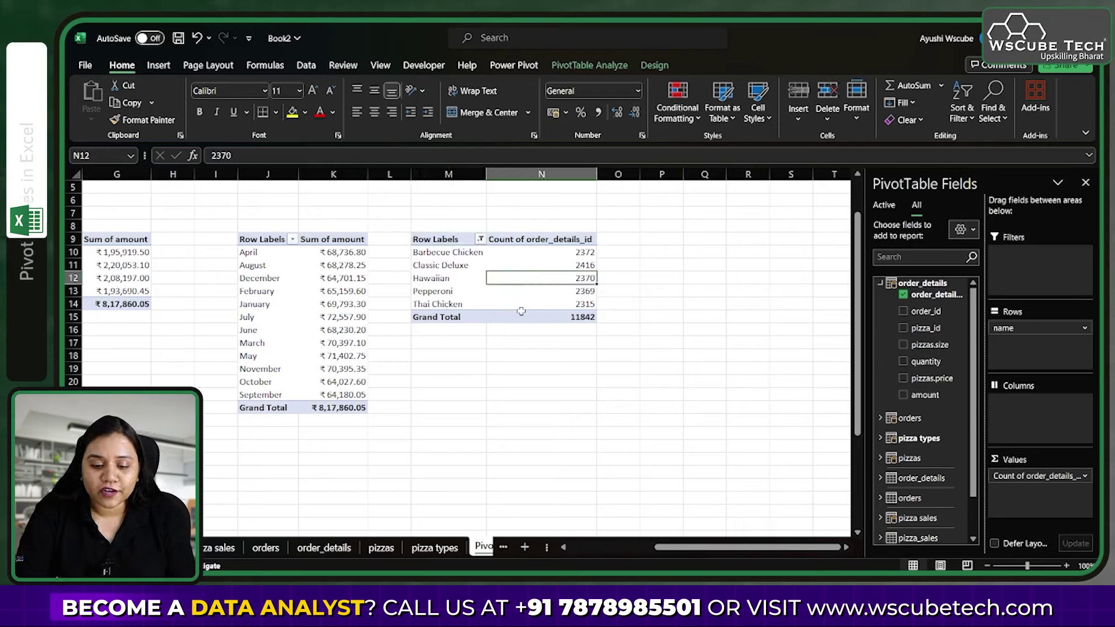
left_click(594, 65)
left_click(109, 102)
key("BackSpace")
type("mos")
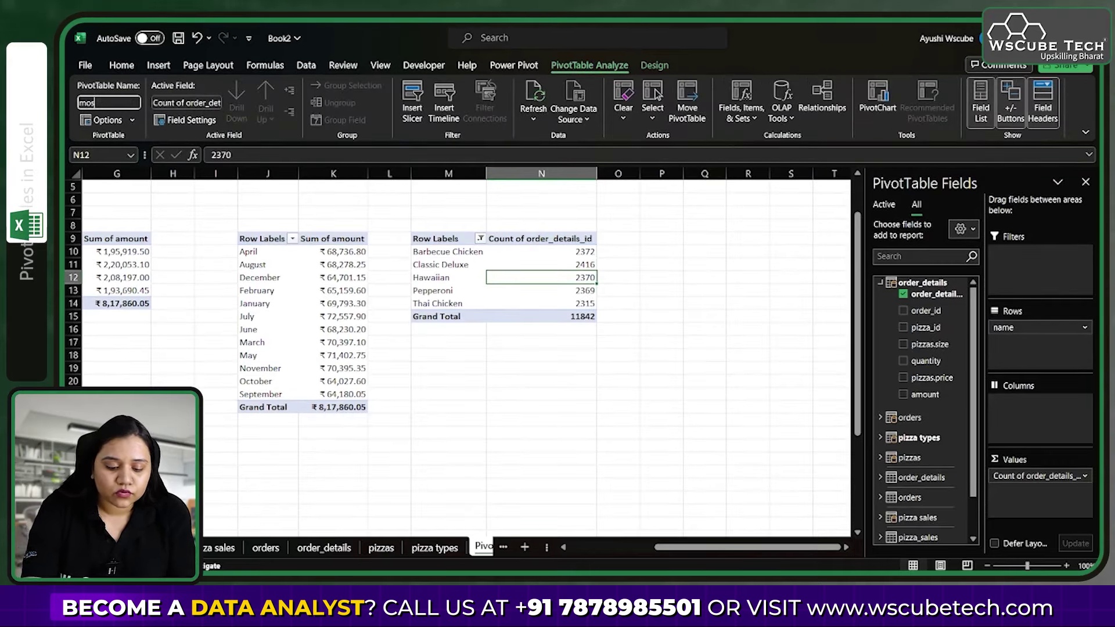
type("t_orders")
key("ctrl+a")
key("BackSpace")
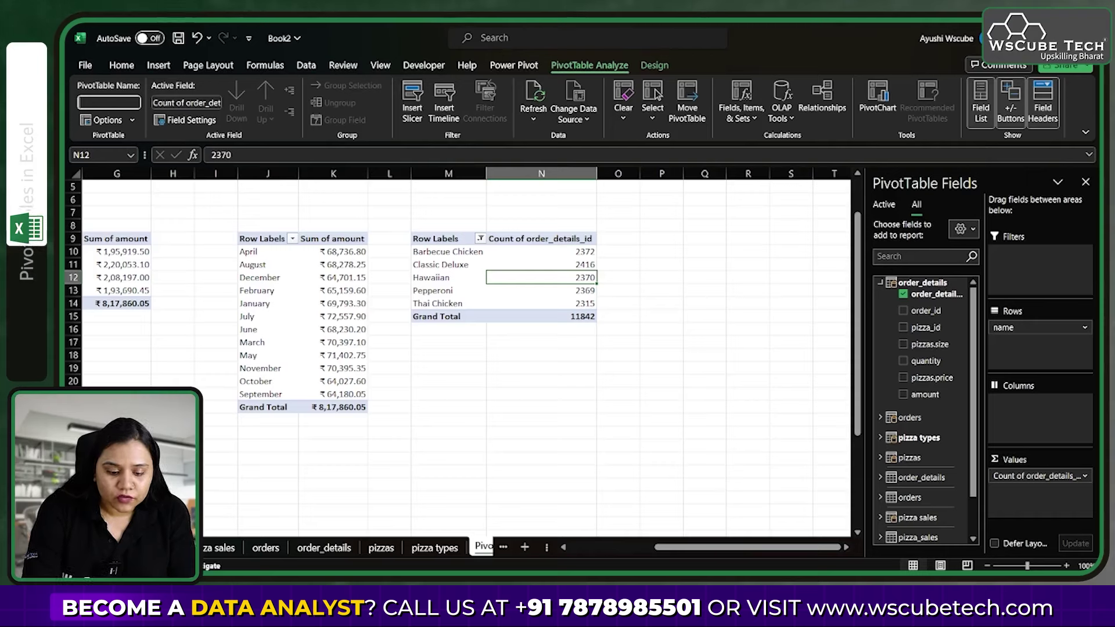
key("Return")
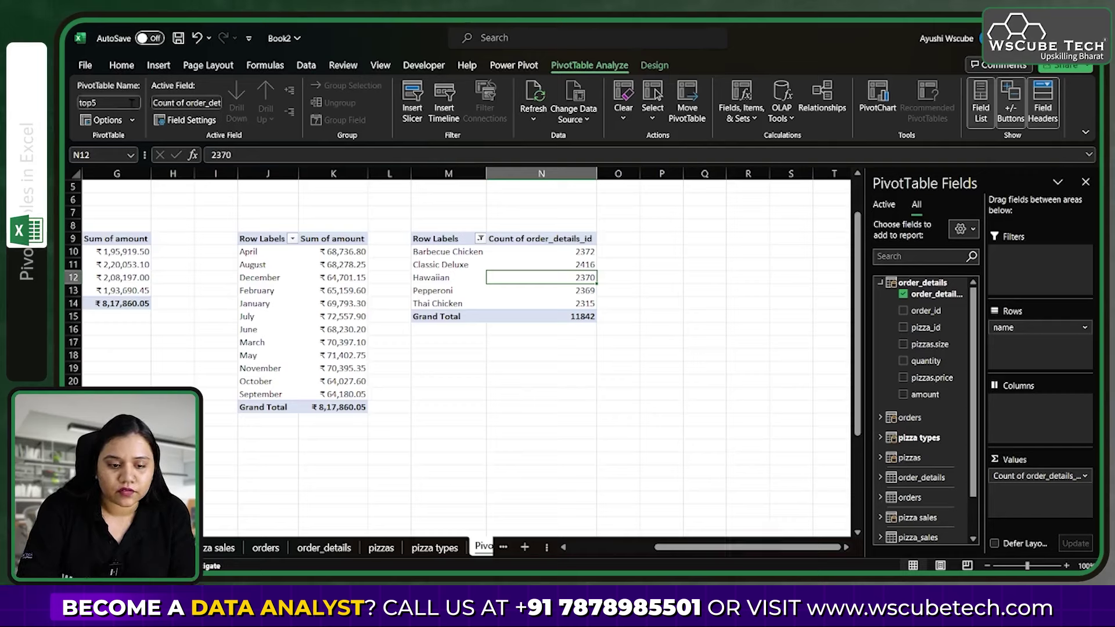
left_click(646, 65)
left_click(129, 113)
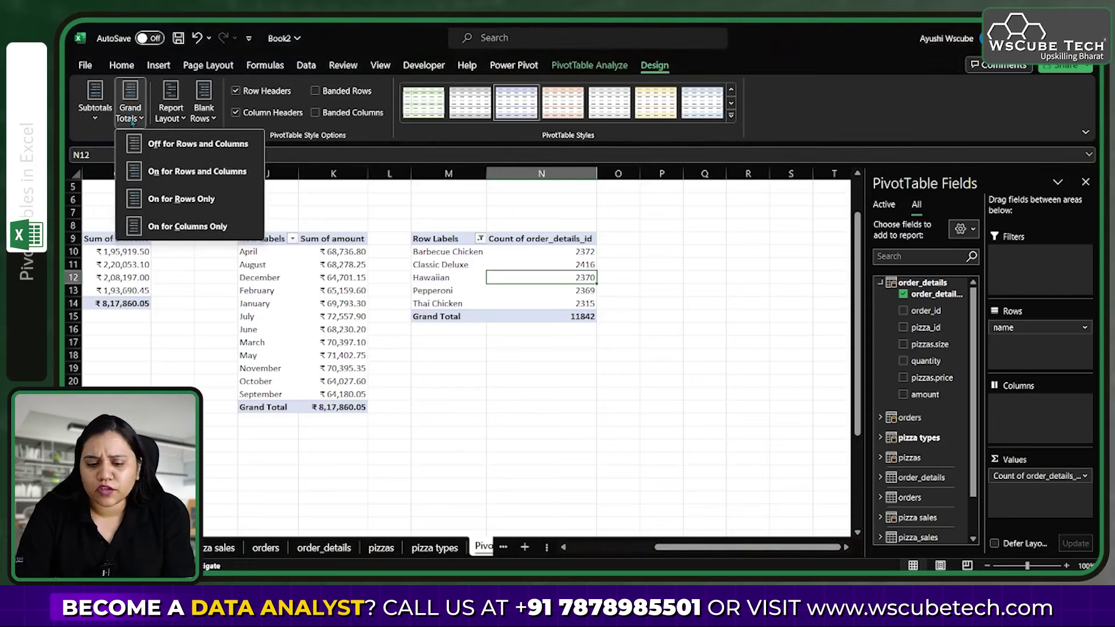
Turn Grand Totals off for the top5 PivotTable and keep them on for the monthly table
left_click(185, 151)
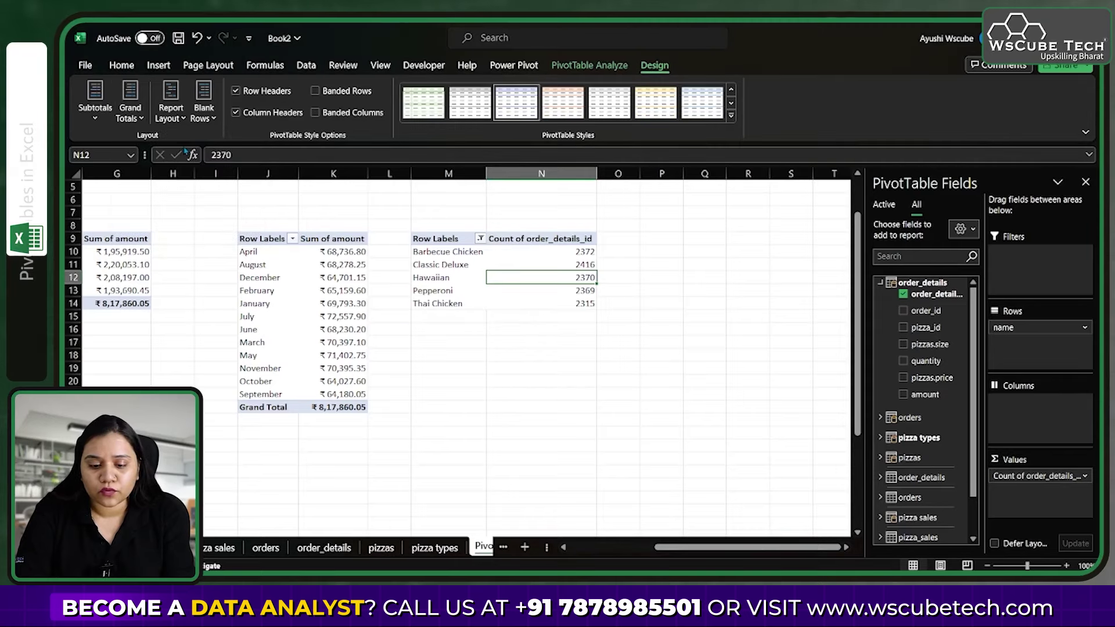
left_click(253, 279)
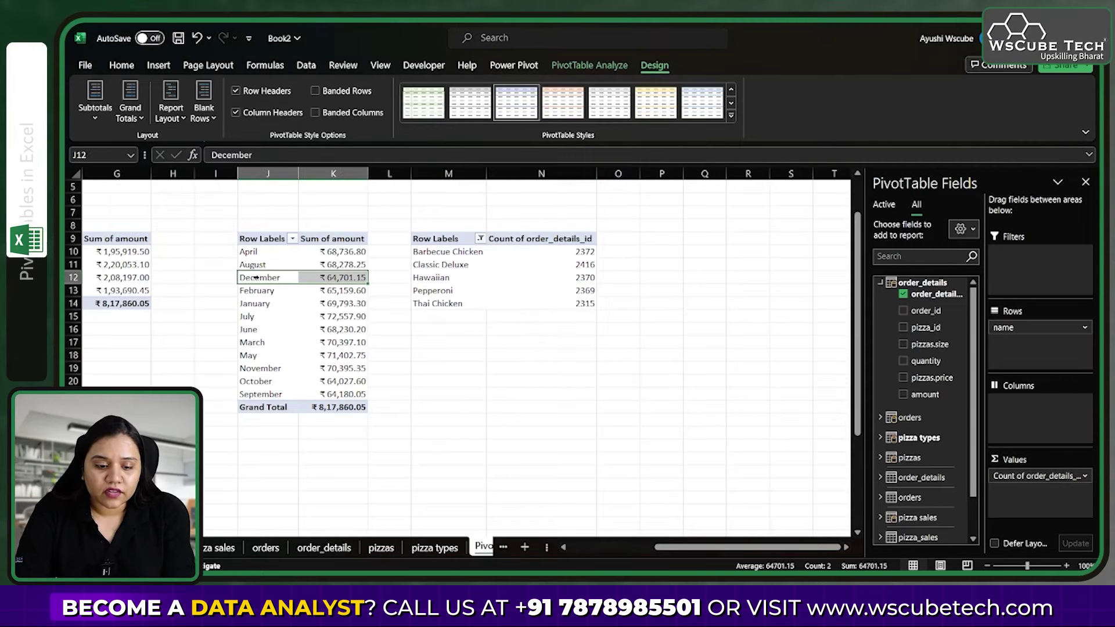
left_click(130, 114)
left_click(167, 172)
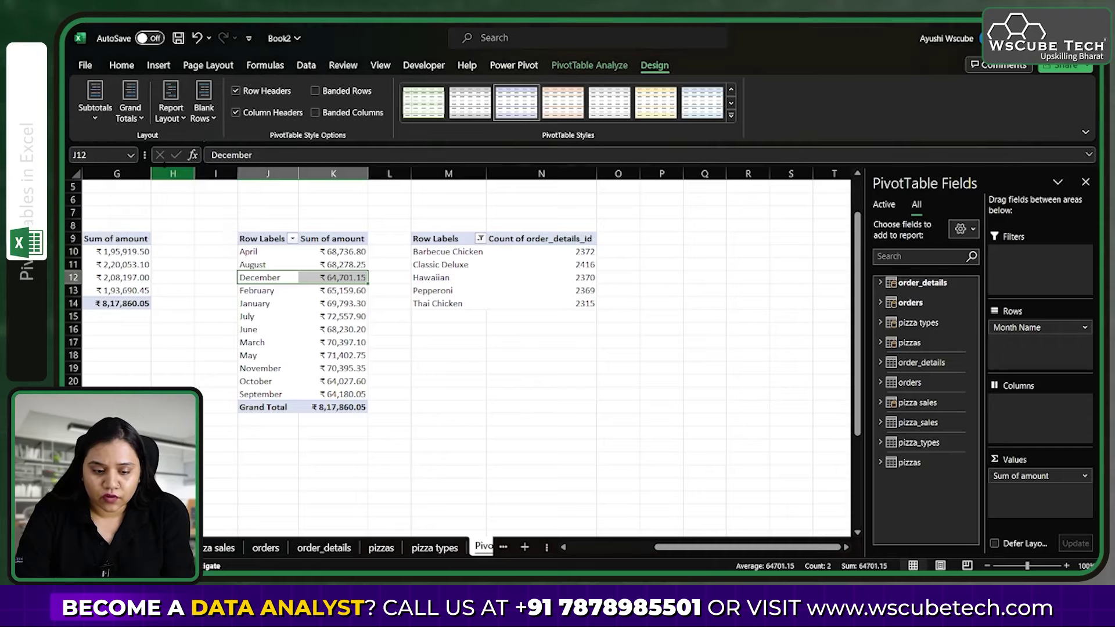
Add pizza name beneath category in the category PivotTable's rows
left_click_drag(447, 303, 447, 251)
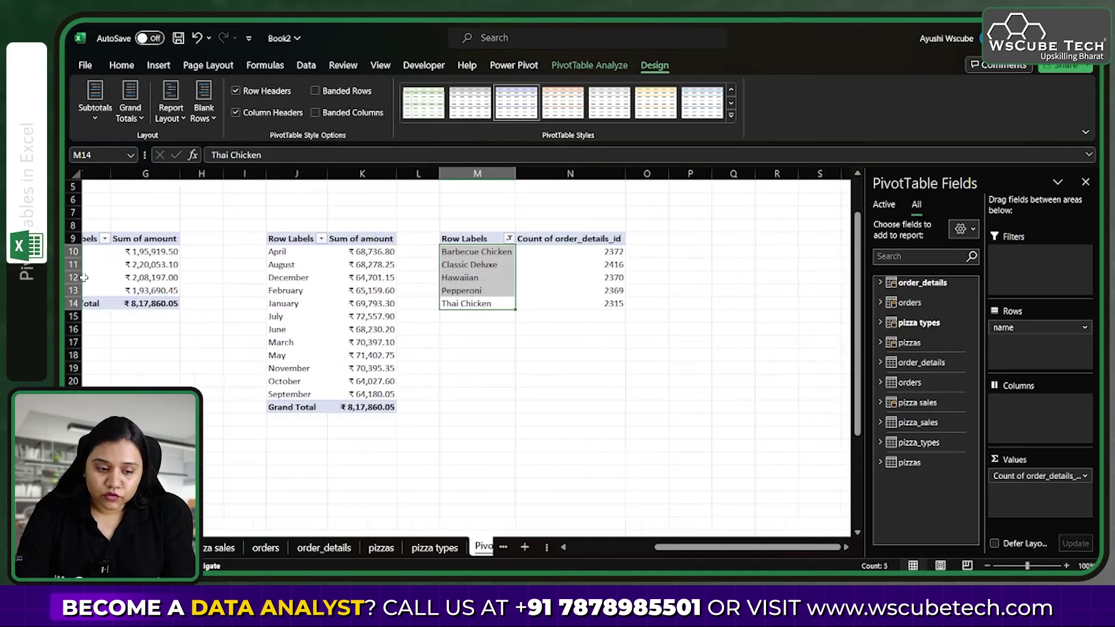
scroll(84, 278, "left", 2)
left_click(129, 288)
key("shift+Right")
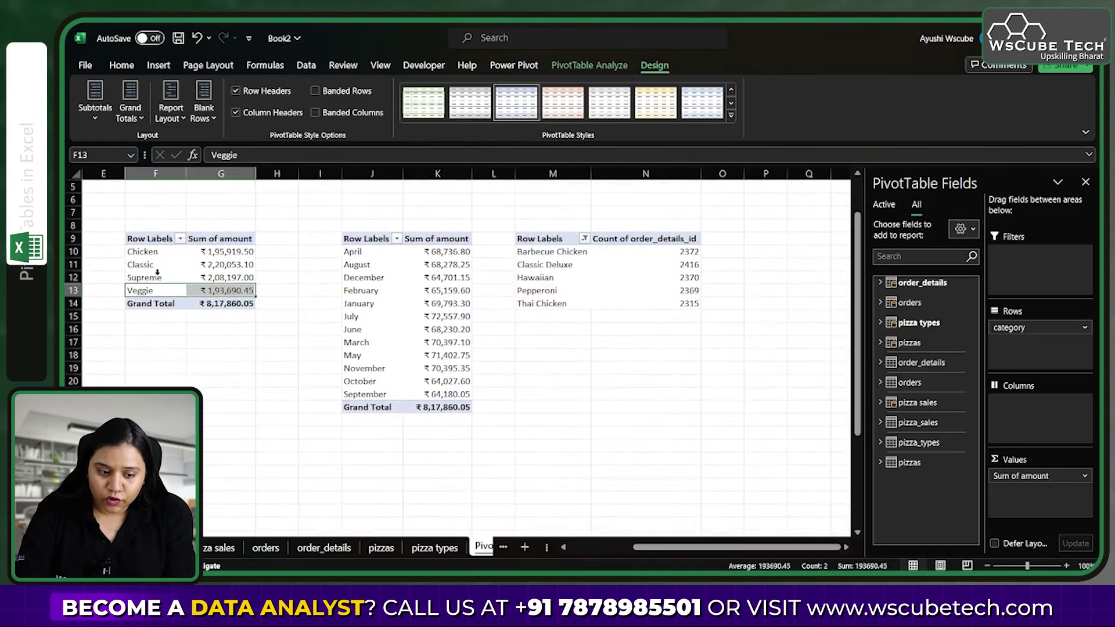
left_click(158, 272)
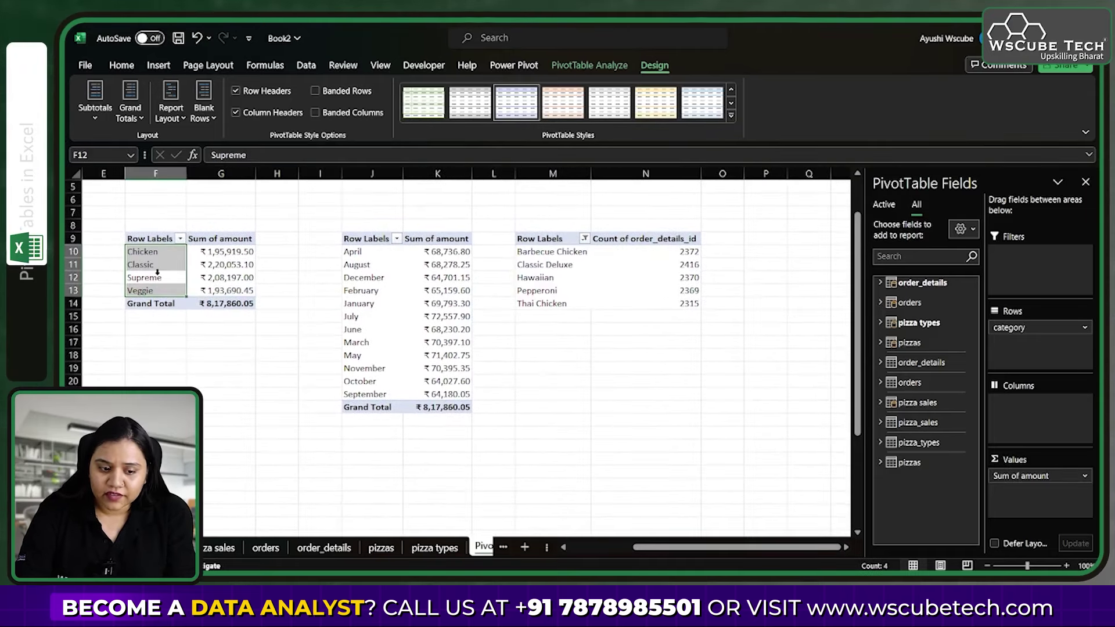
left_click(880, 323)
left_click_drag(932, 350, 1010, 348)
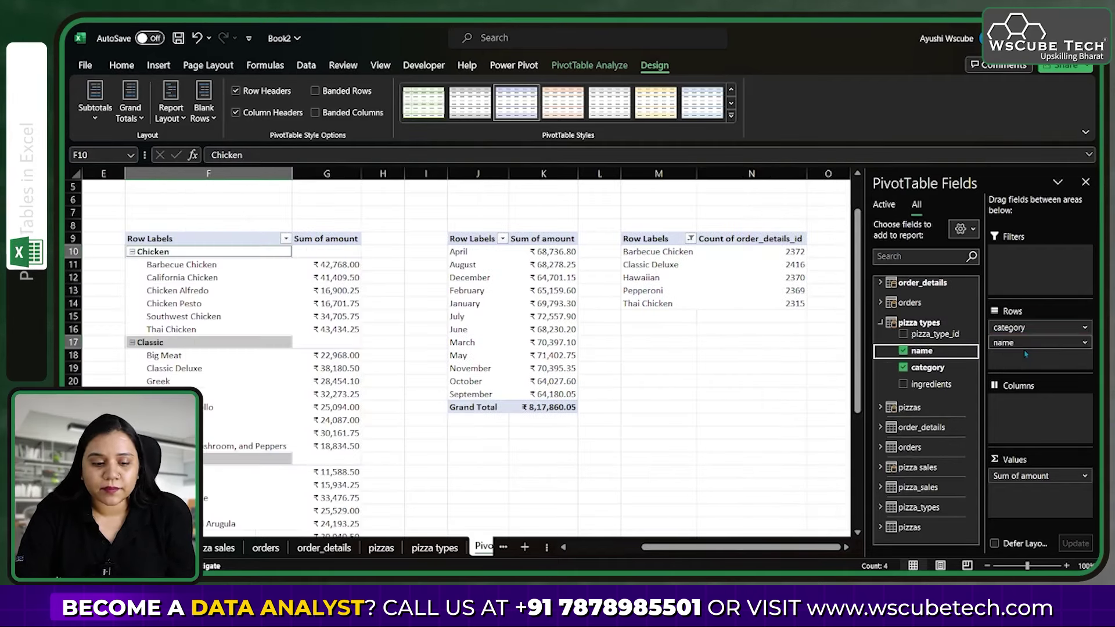
Collapse the Chicken, Classic, Supreme and Veggie groups to their category totals
left_click(133, 251)
left_click(133, 265)
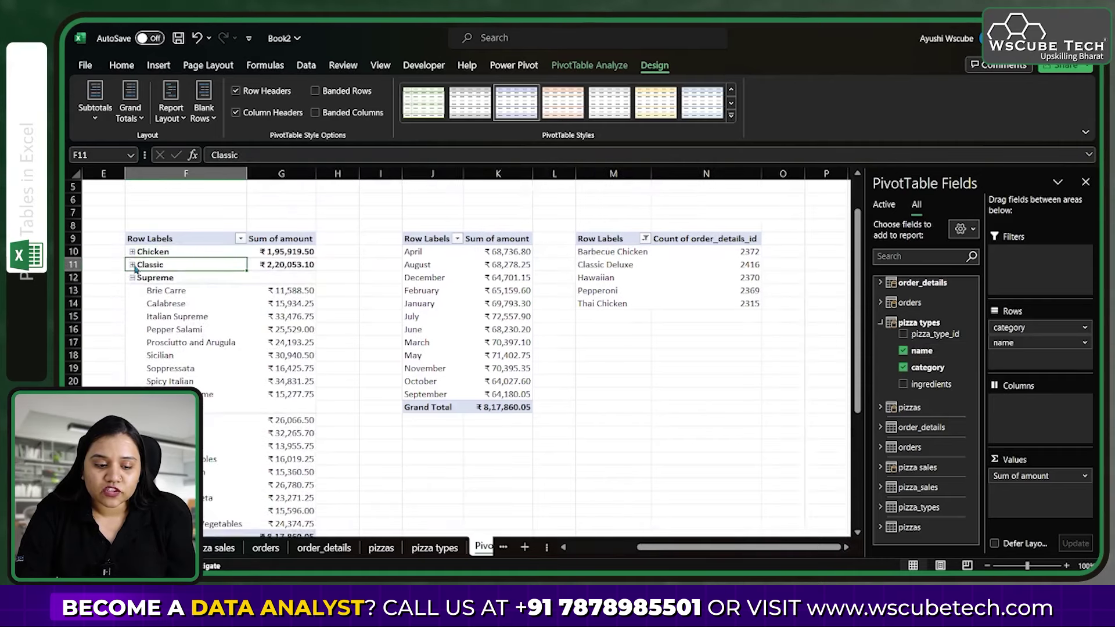
left_click(133, 278)
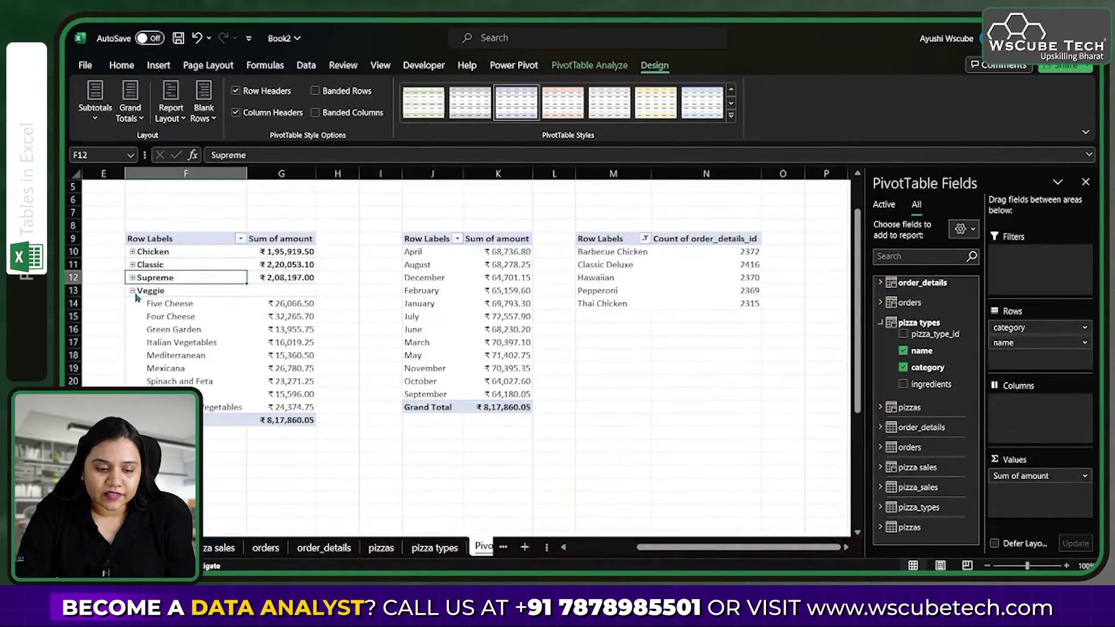
left_click(133, 291)
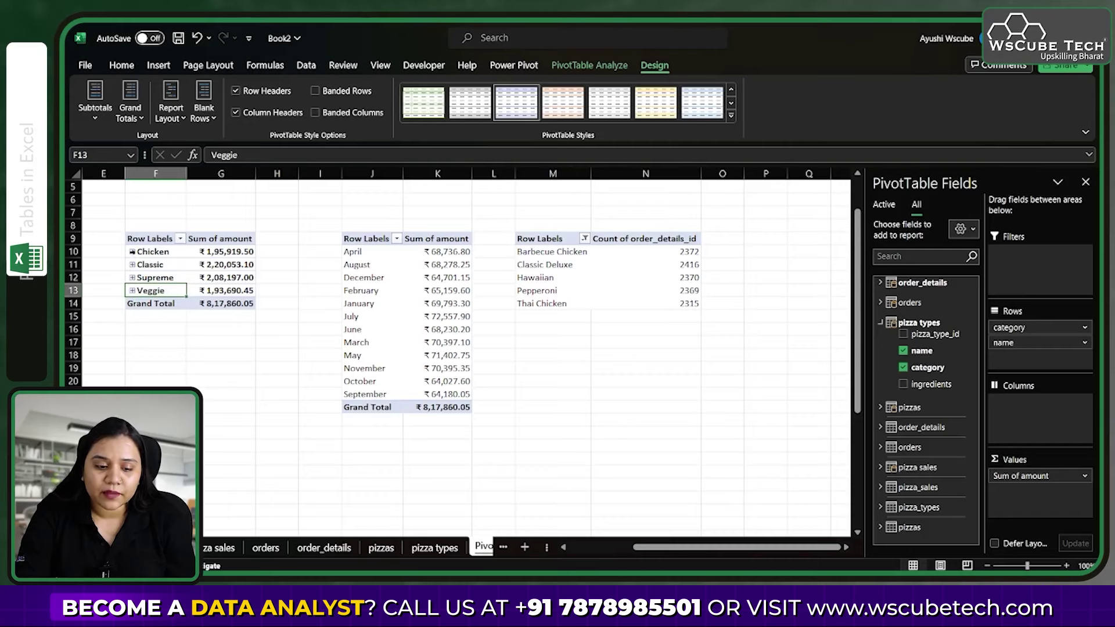
key("Up")
key("Up")
key("Up")
key("shift+Right")
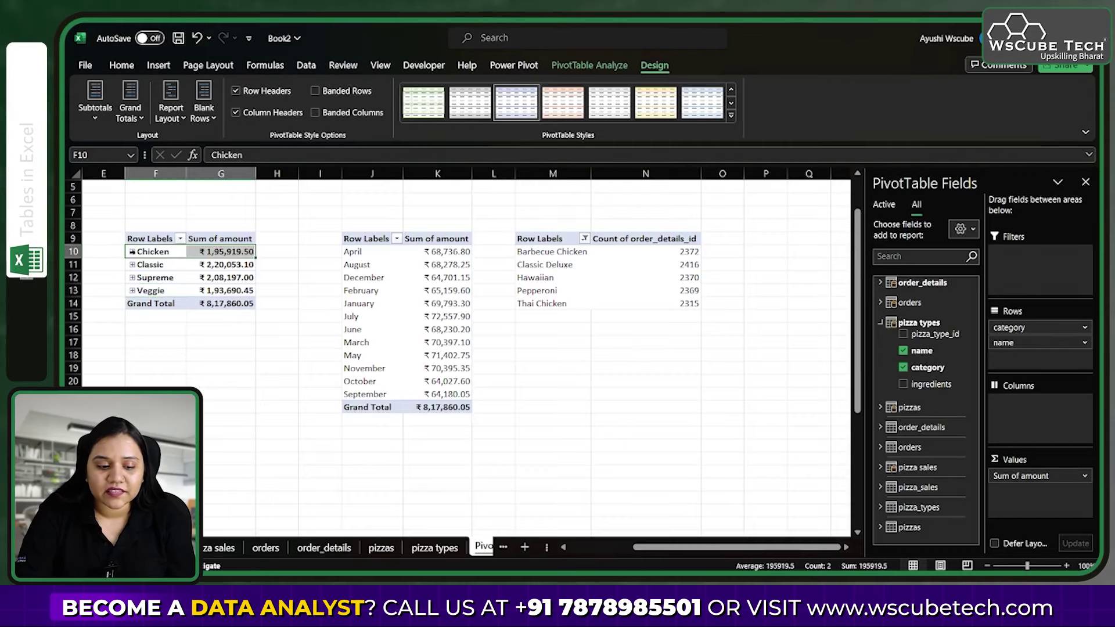
left_click(133, 251)
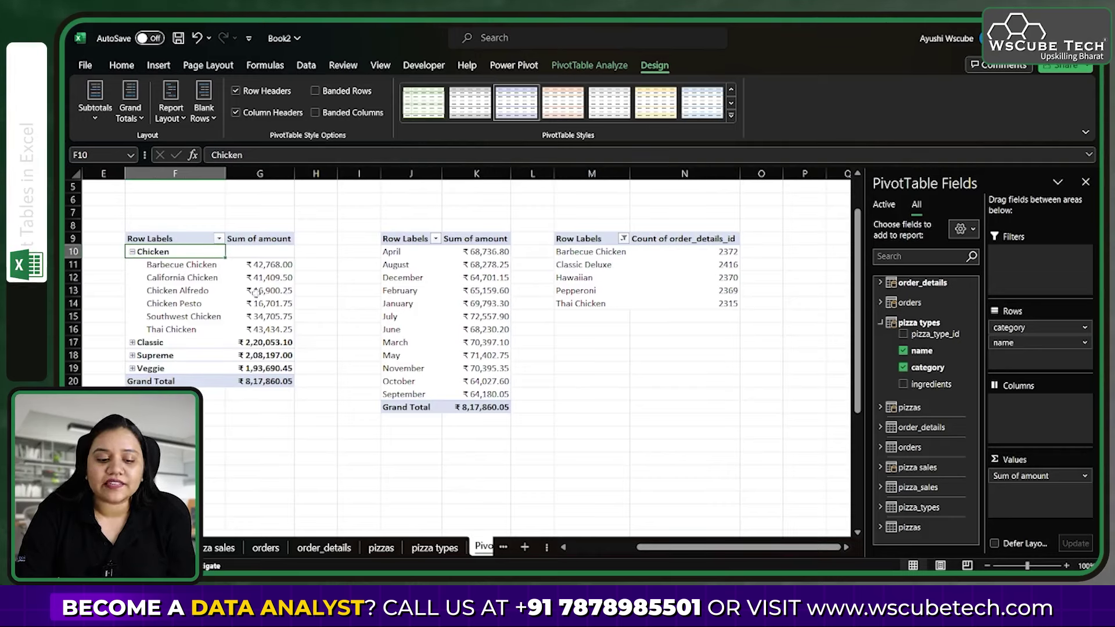
left_click(133, 252)
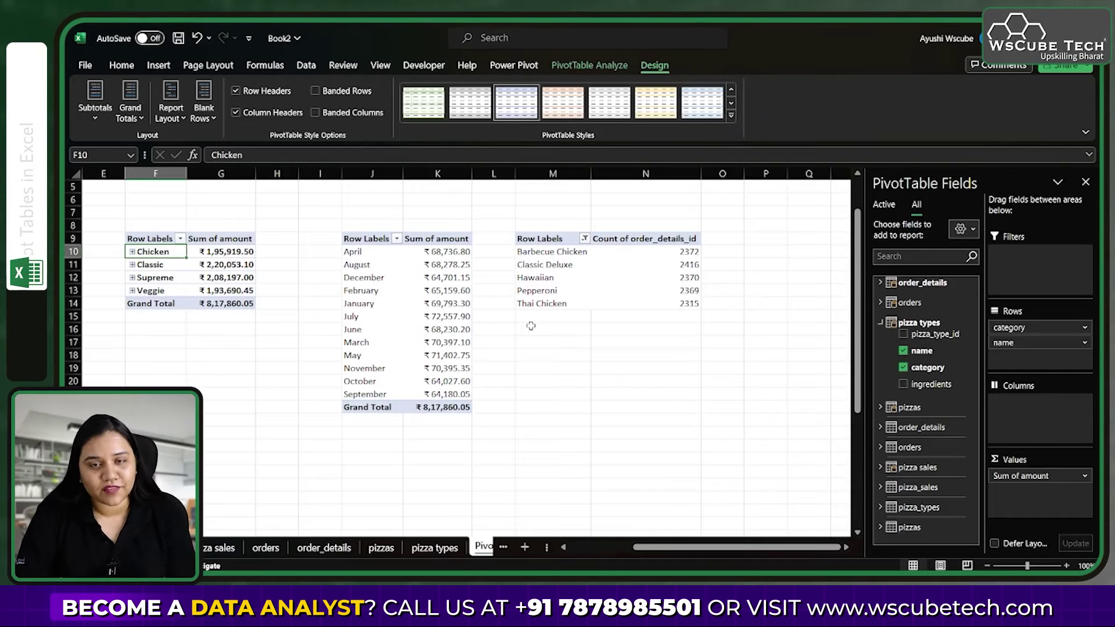
Select the Classic category cell in the category PivotTable
left_click(592, 273)
scroll(372, 323, "left", 1)
scroll(372, 323, "left", 1)
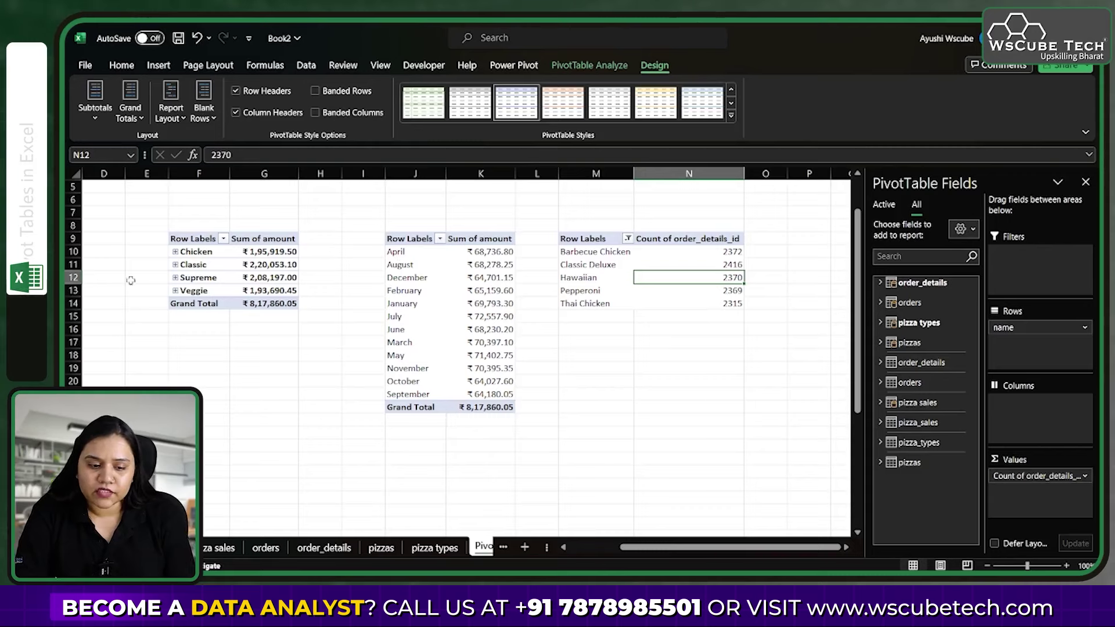
left_click(228, 265)
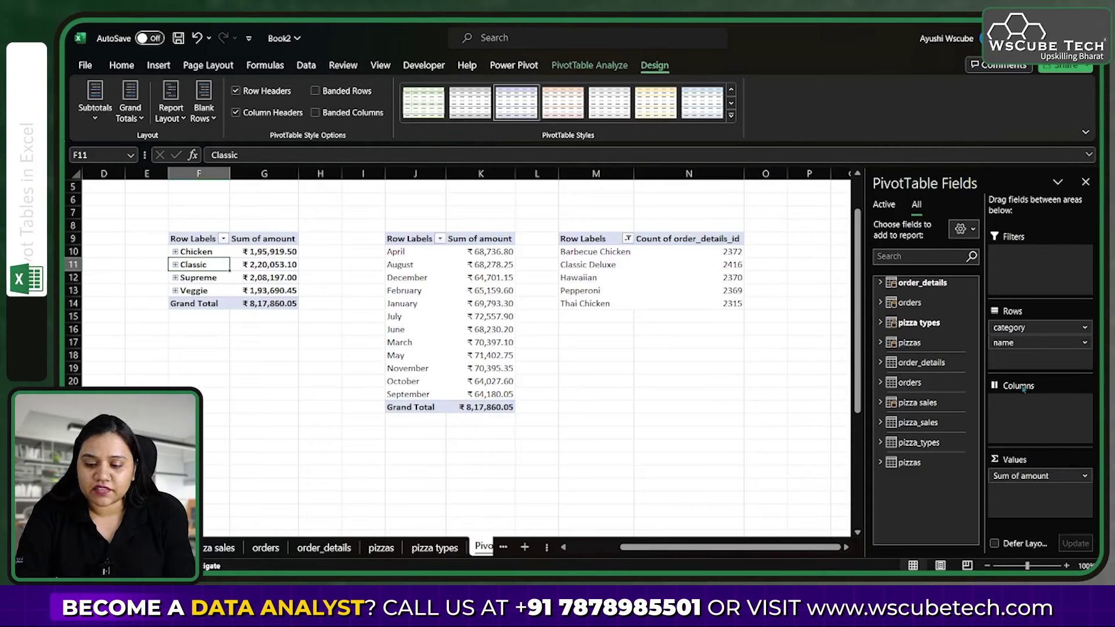
Remove pizza name from rows and show Sum of amount as % of Grand Total
left_click_drag(1022, 342, 941, 348)
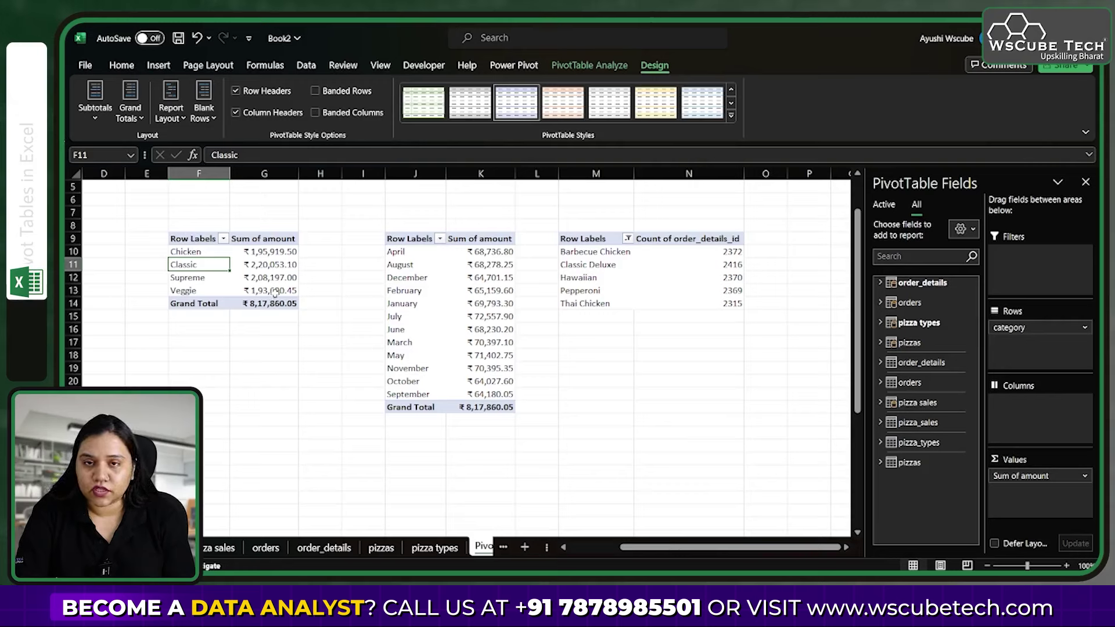
left_click(1028, 477)
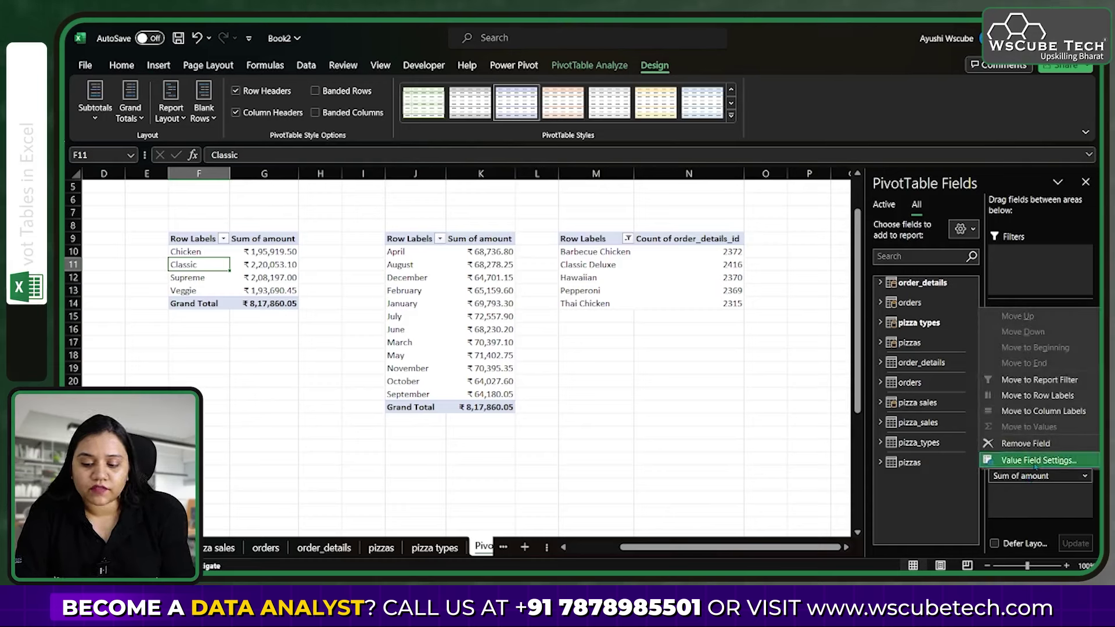
left_click(1035, 461)
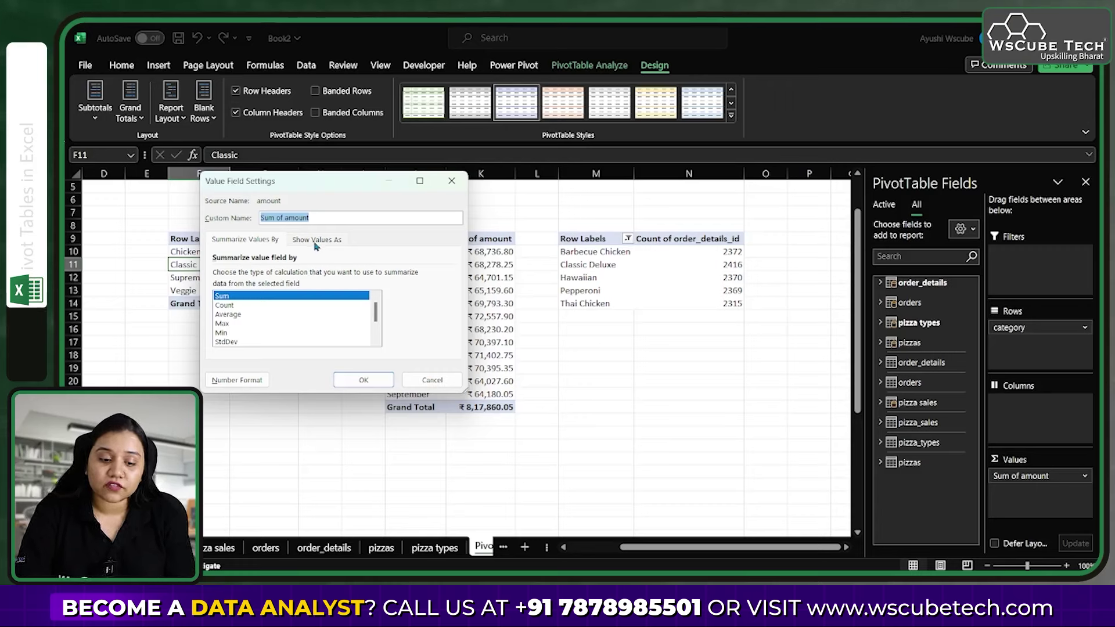
left_click(316, 240)
left_click(315, 273)
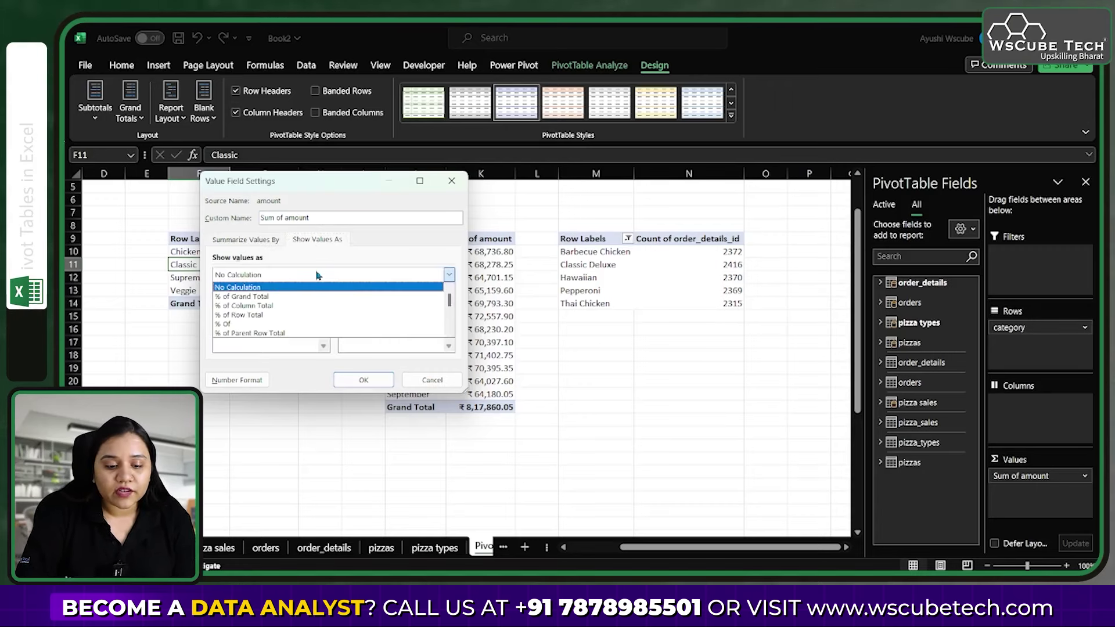
left_click(300, 297)
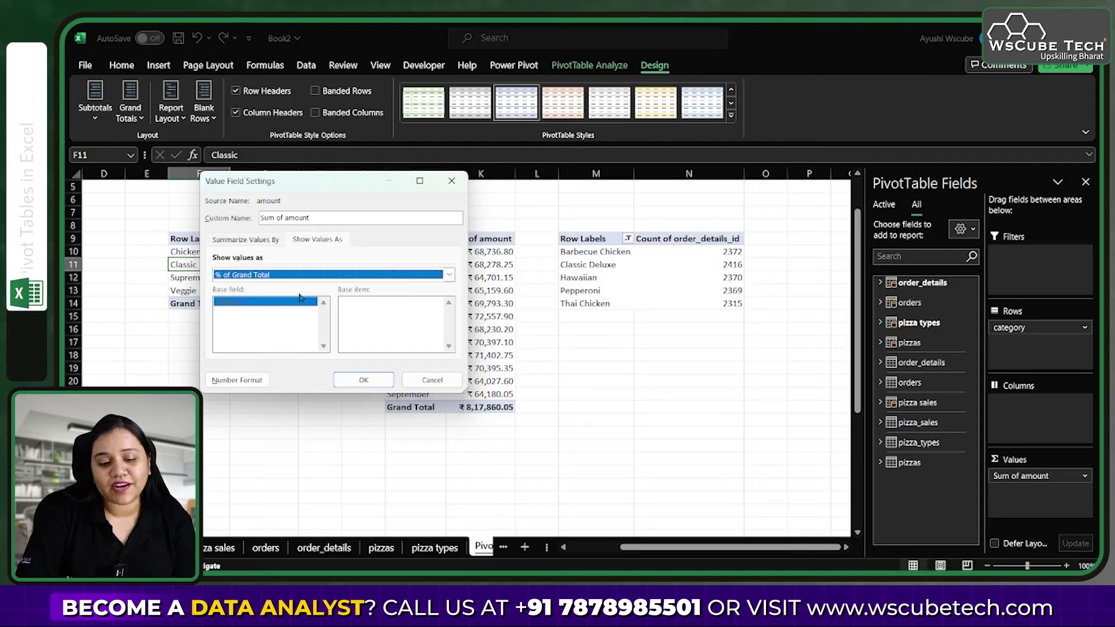
left_click(371, 380)
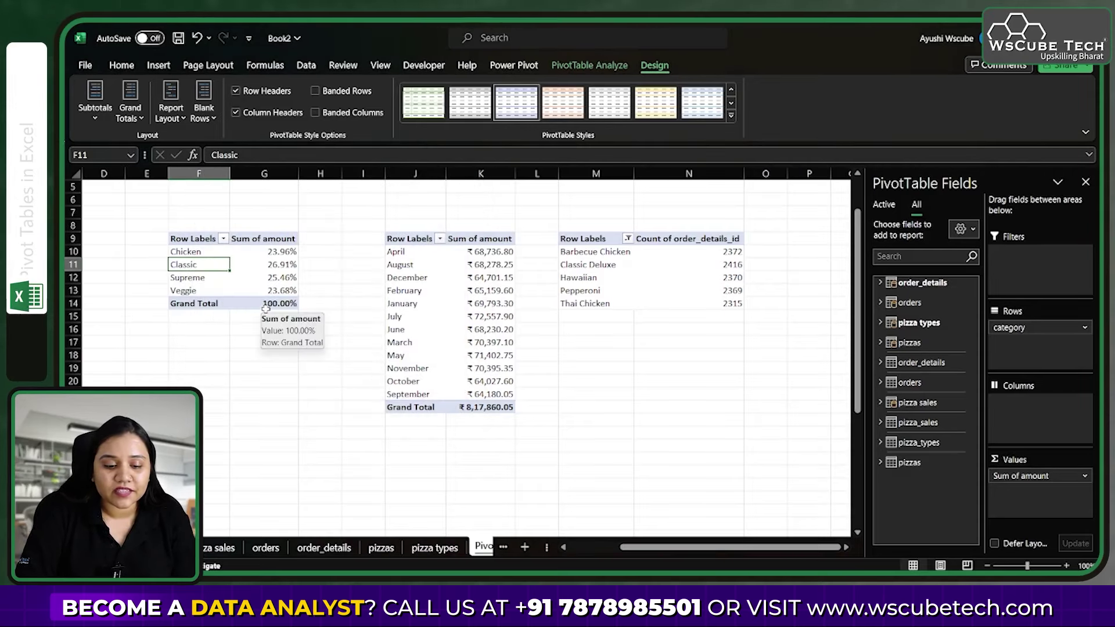
Check the Classic, Supreme, Chicken and Veggie percentage cells
left_click(256, 266)
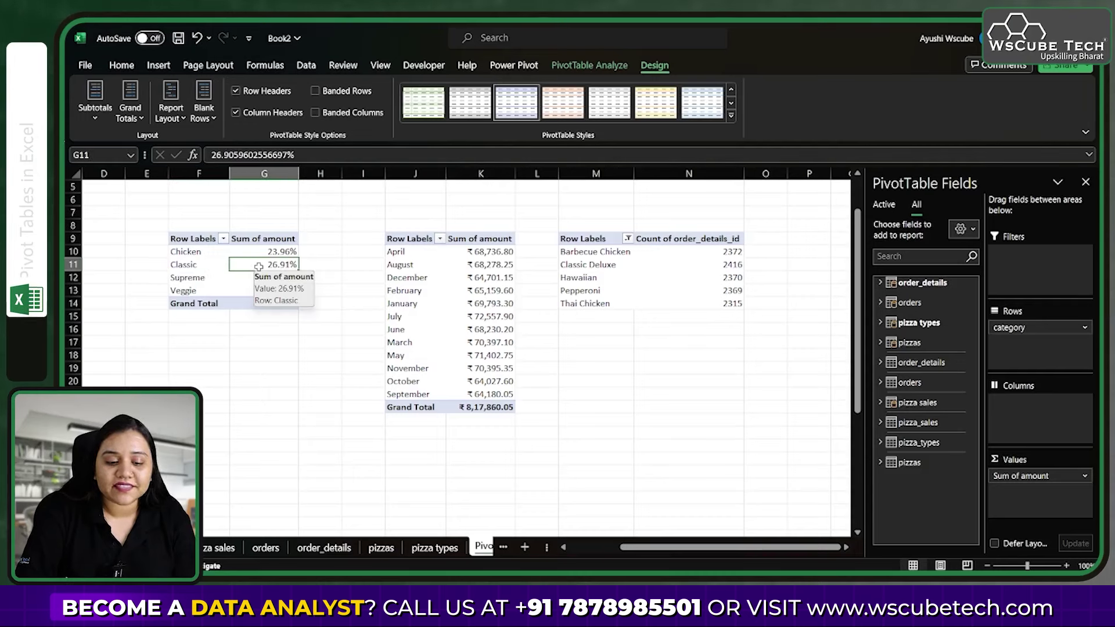
left_click(245, 280)
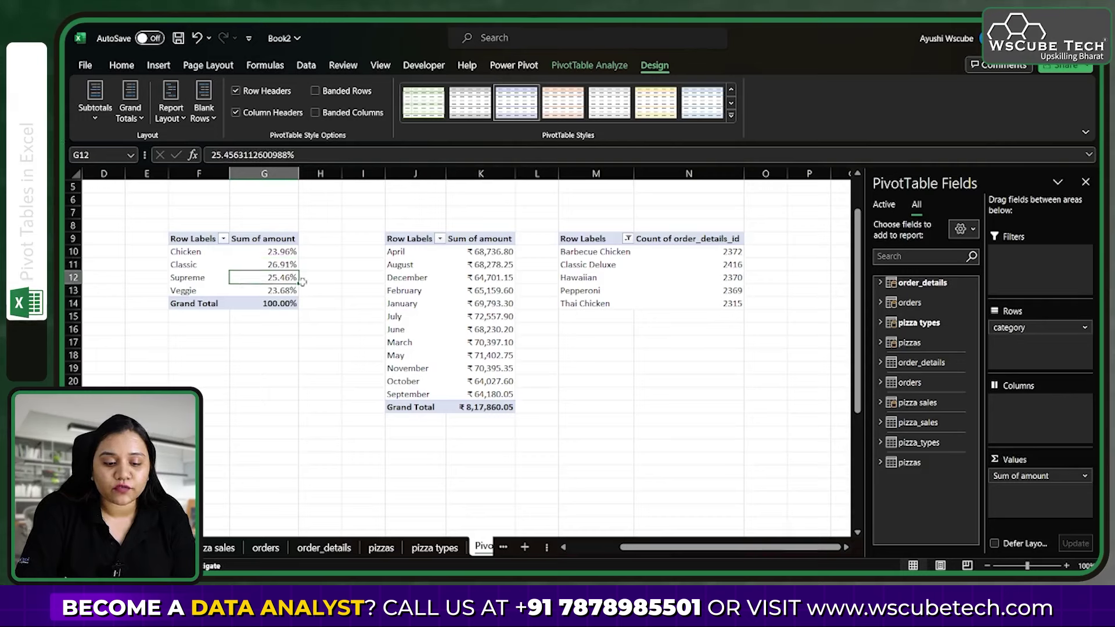
left_click(295, 252)
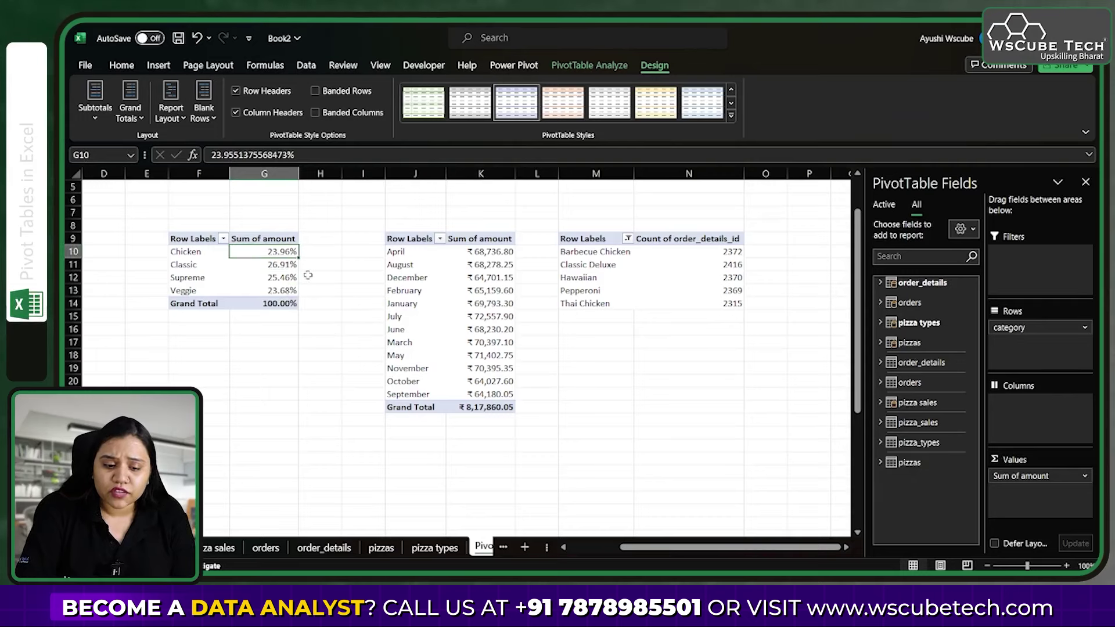
left_click(273, 290)
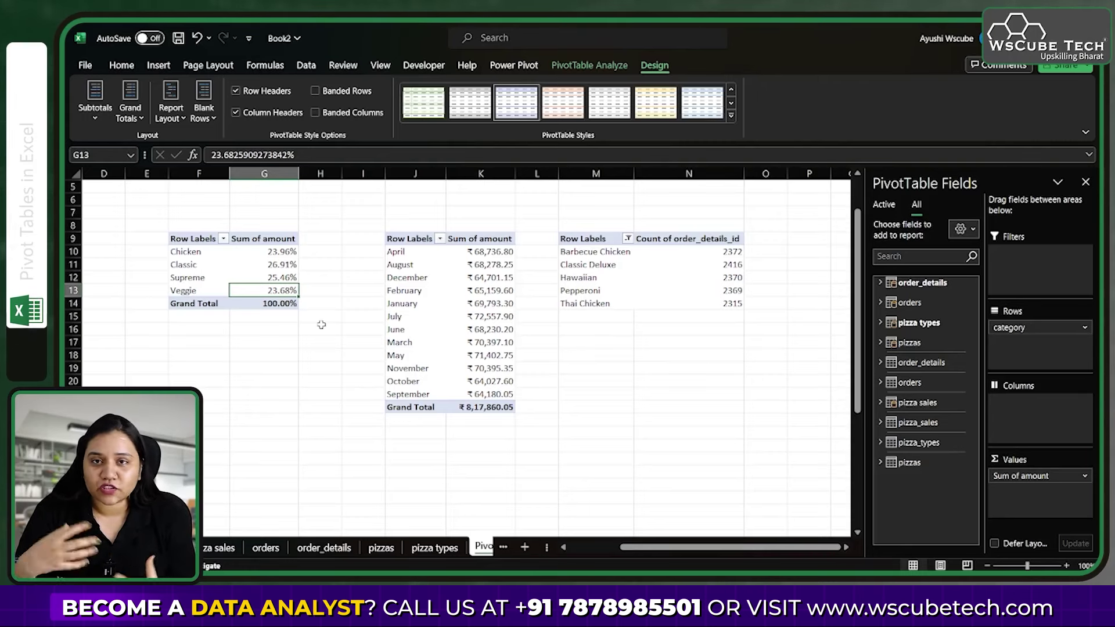
Undo the percentage display and format the category amounts as $ English (United States) accounting
key("ctrl+z")
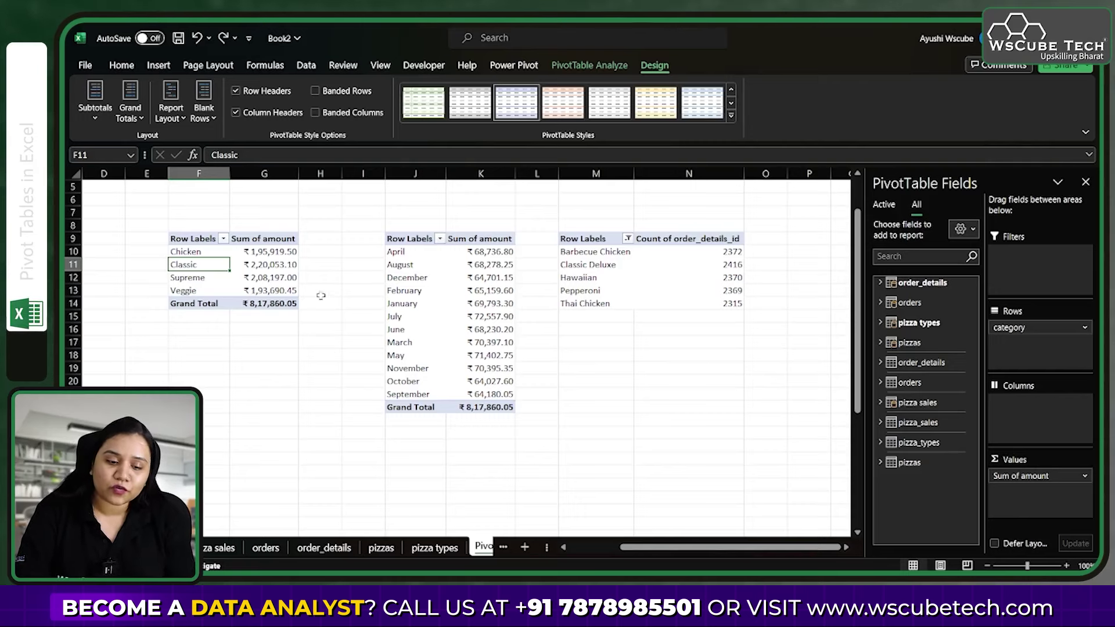
left_click_drag(280, 253, 282, 292)
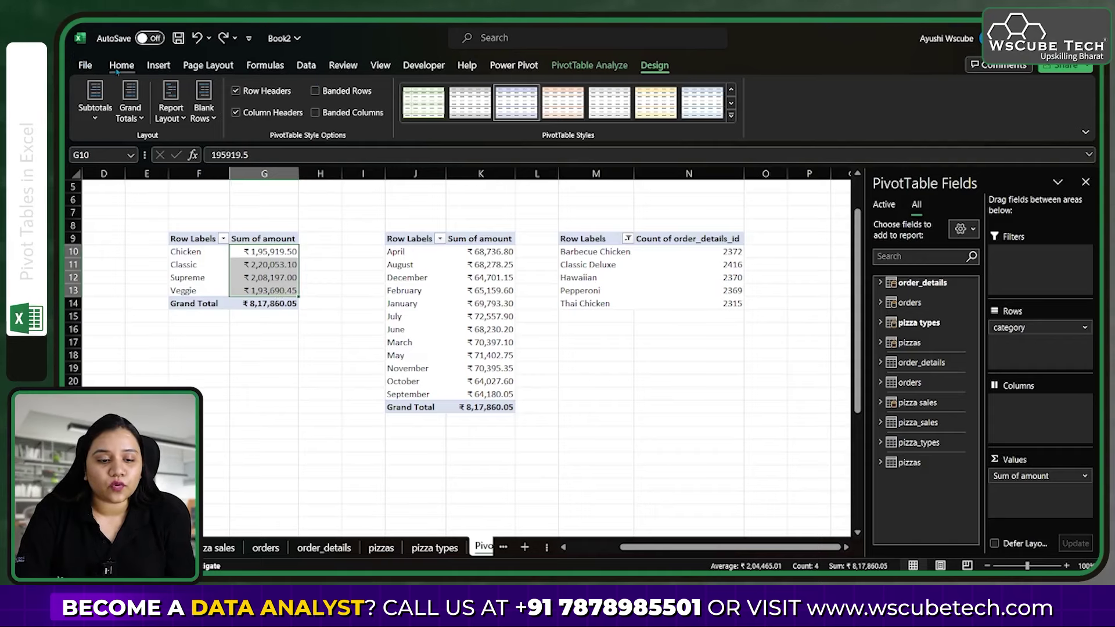
left_click(121, 65)
left_click(638, 91)
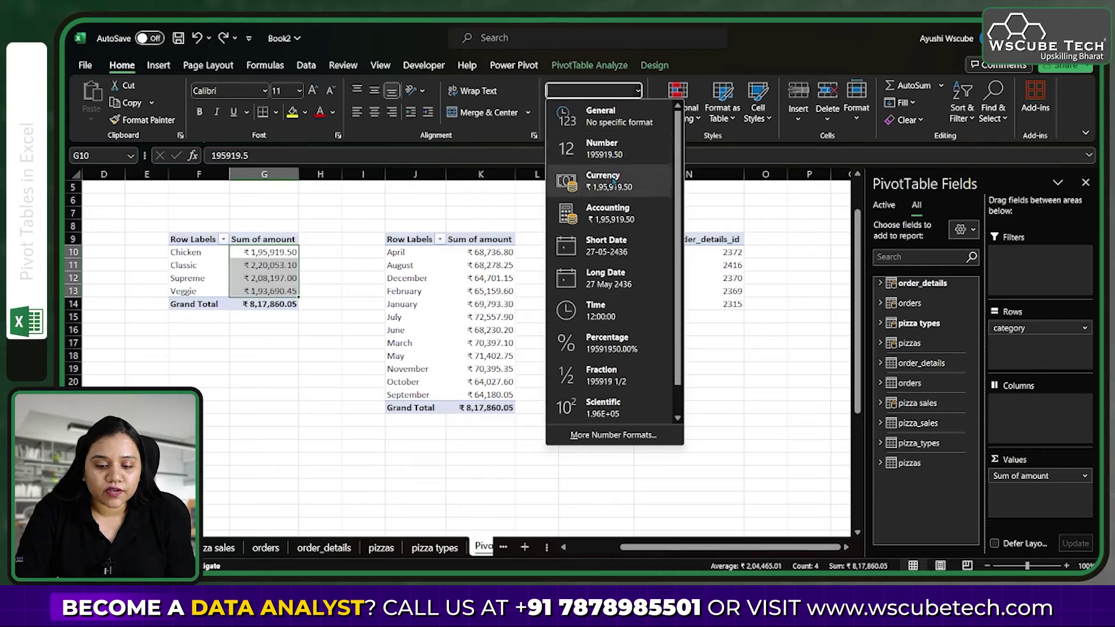
left_click(638, 92)
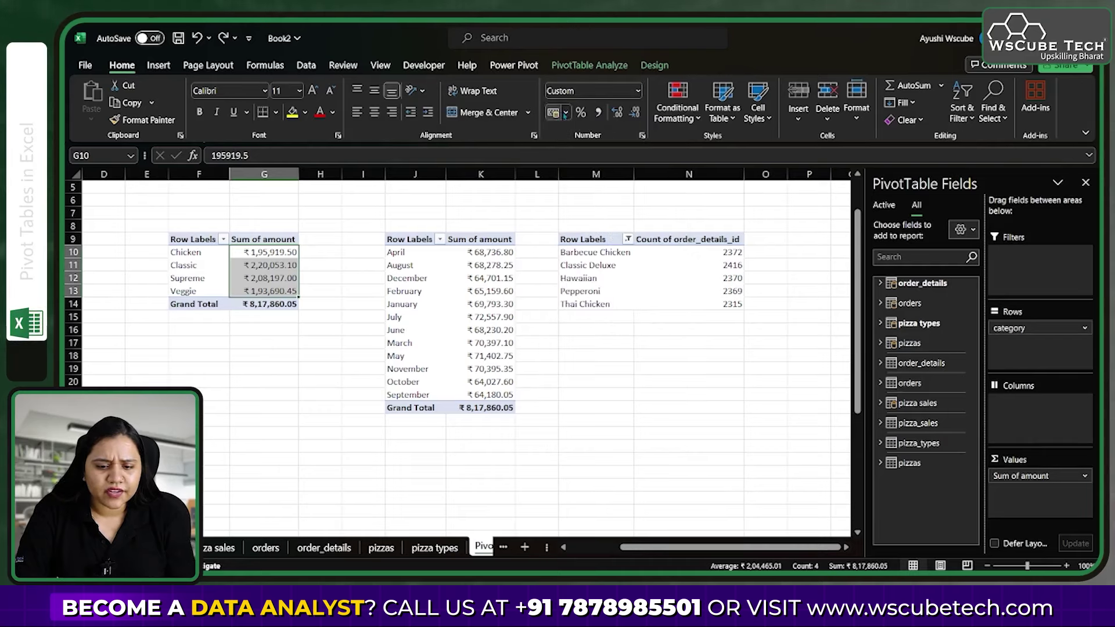
left_click(564, 112)
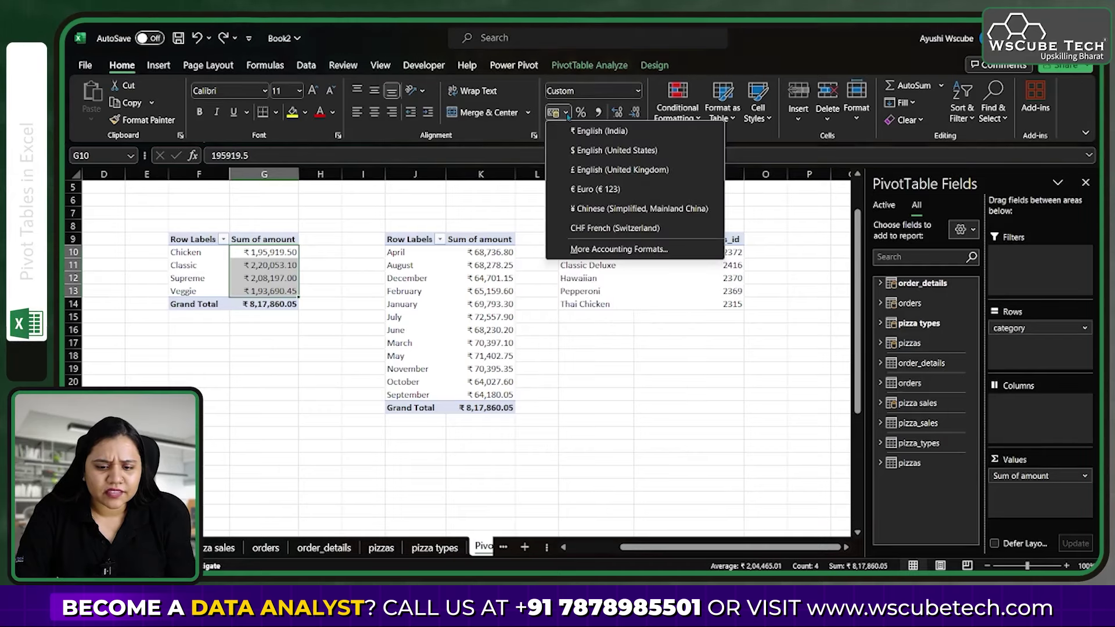
left_click(581, 151)
Format the monthly sales amounts in column K as US dollar accounting
left_click_drag(489, 255, 497, 400)
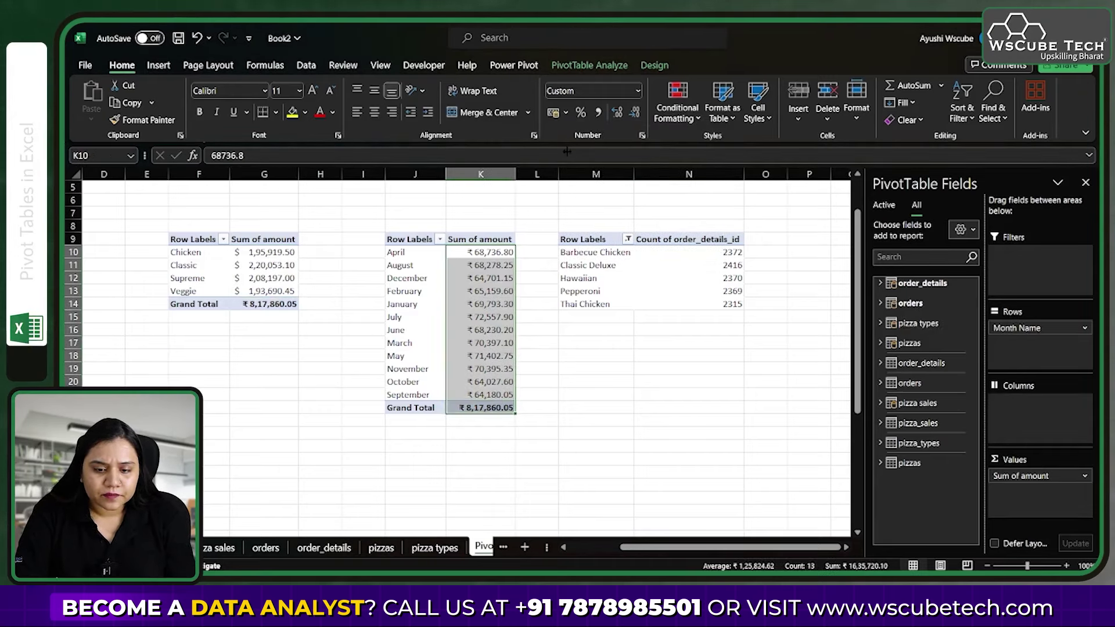
left_click(638, 91)
left_click(638, 91)
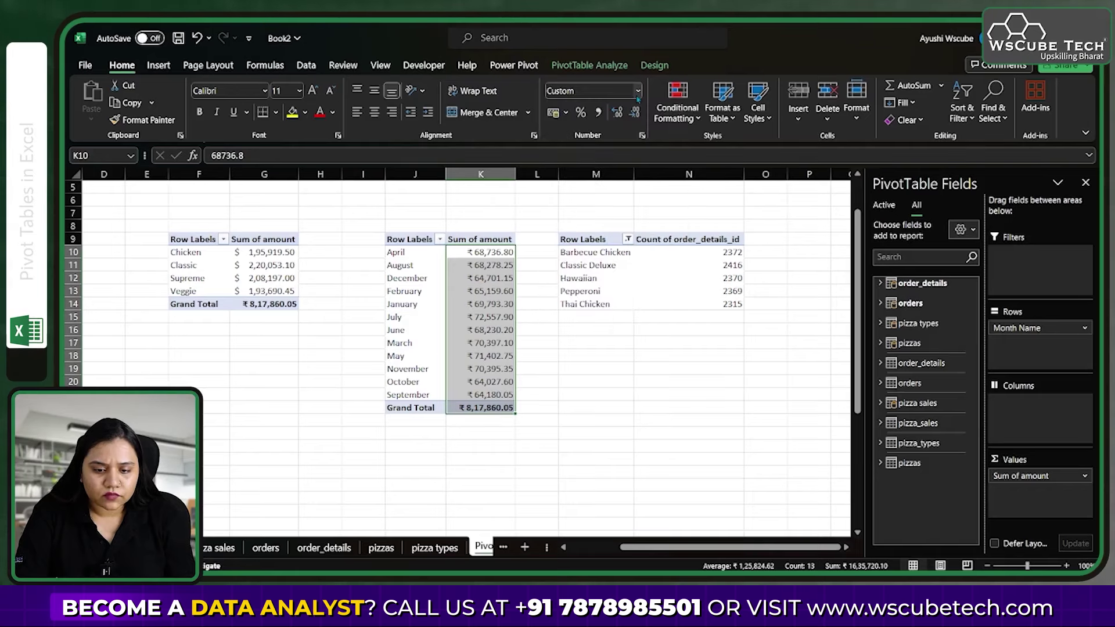
left_click(566, 112)
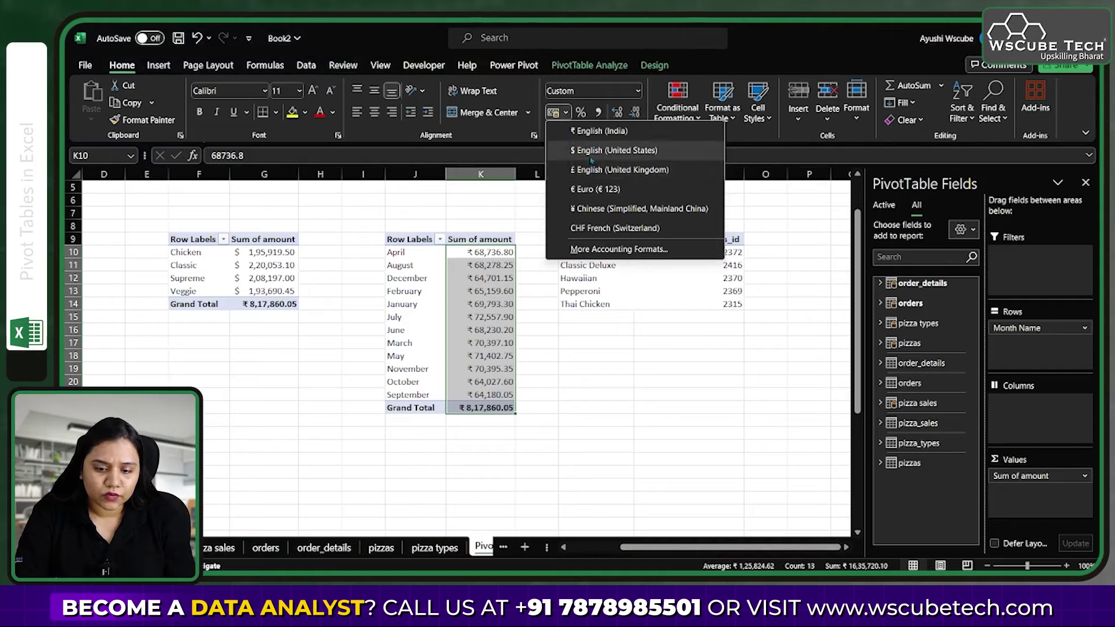
left_click(609, 150)
left_click(410, 305)
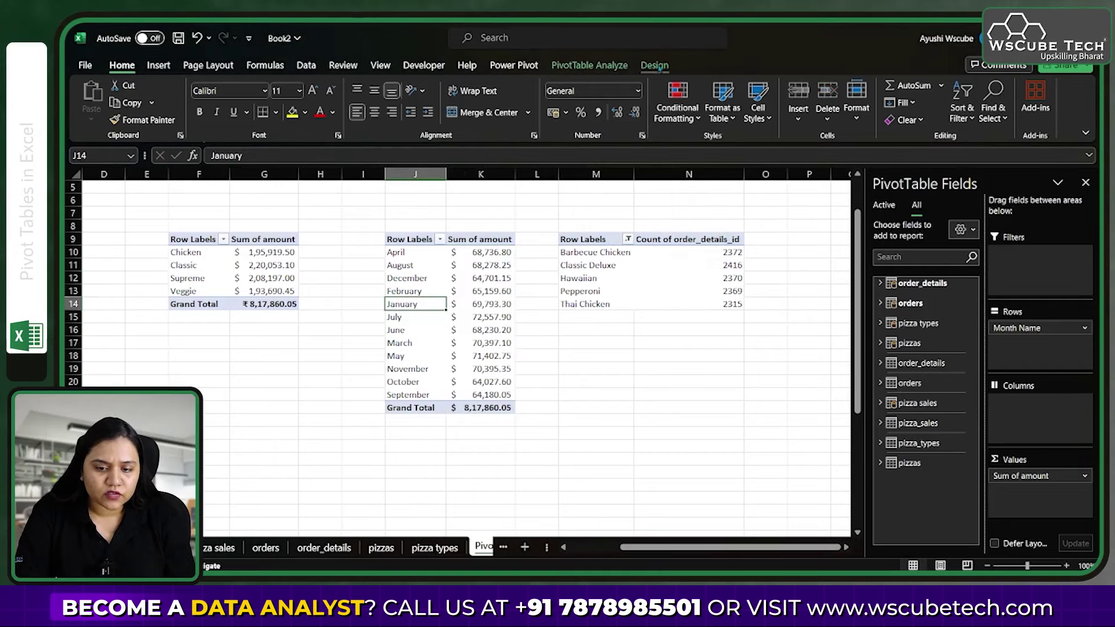
left_click(653, 65)
left_click(131, 113)
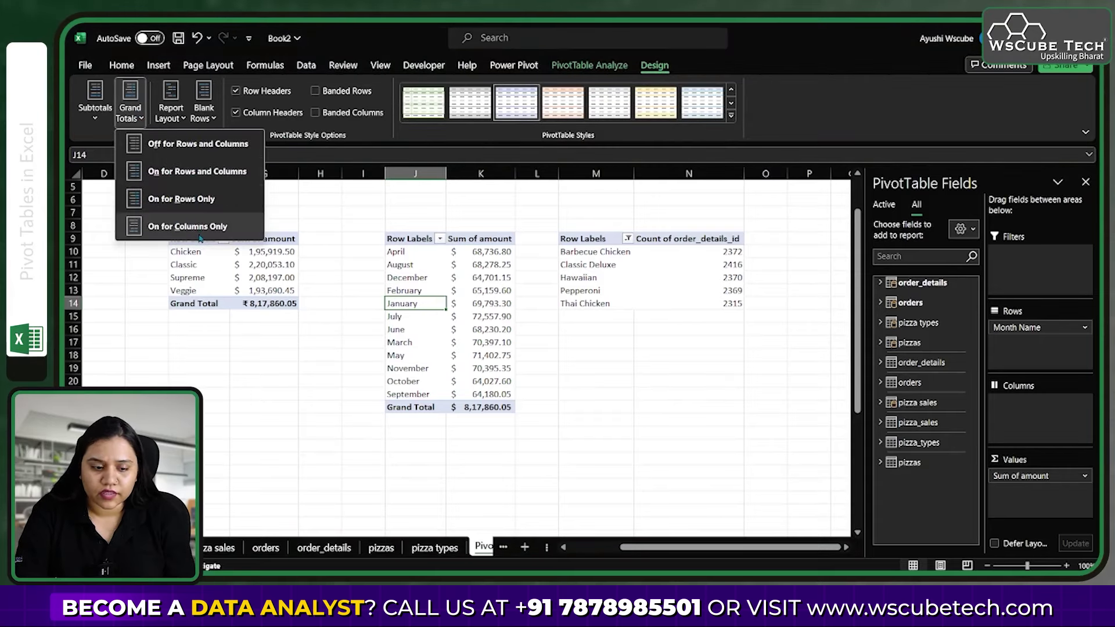
Turn Grand Totals off for rows and columns in the monthly PivotTable
left_click(137, 116)
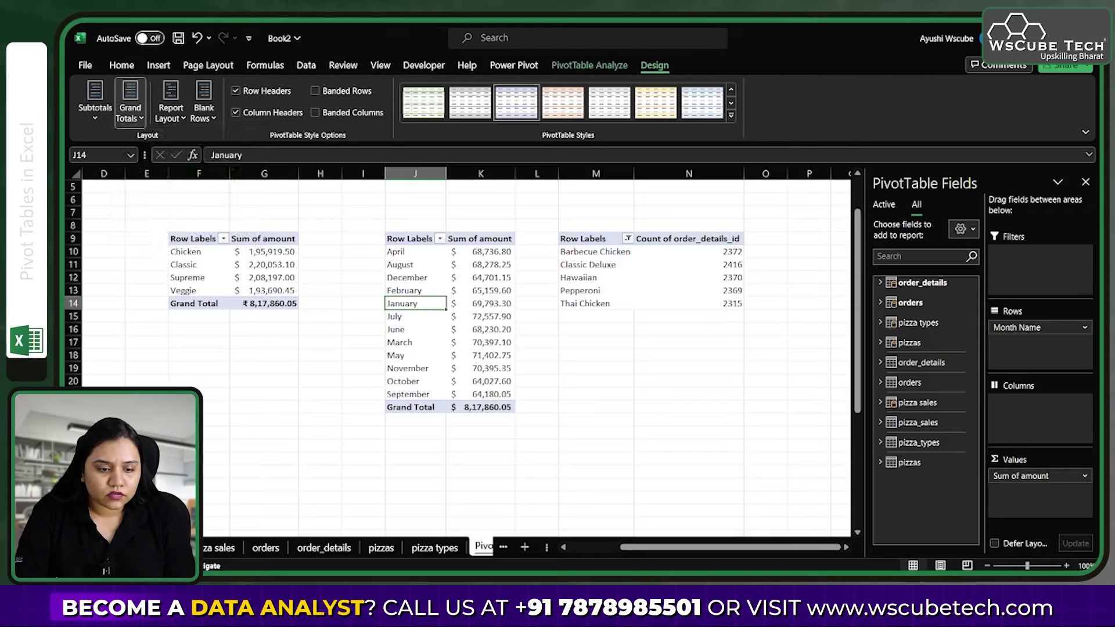
left_click(138, 120)
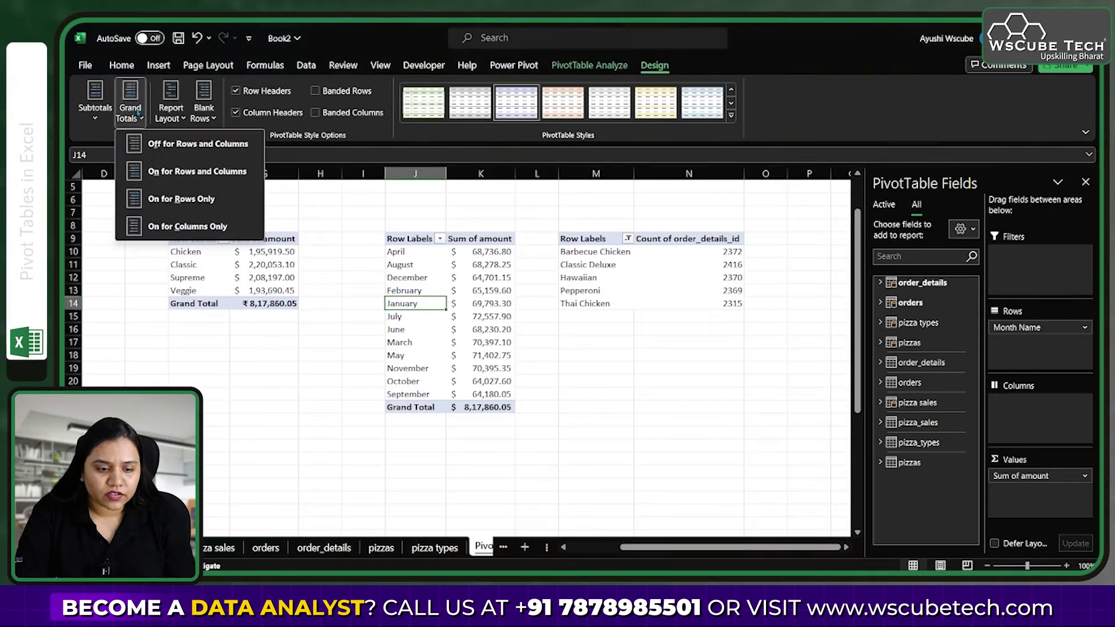
left_click(189, 207)
Turn Grand Totals off for the category PivotTable, then deselect the pivots
left_click(205, 254)
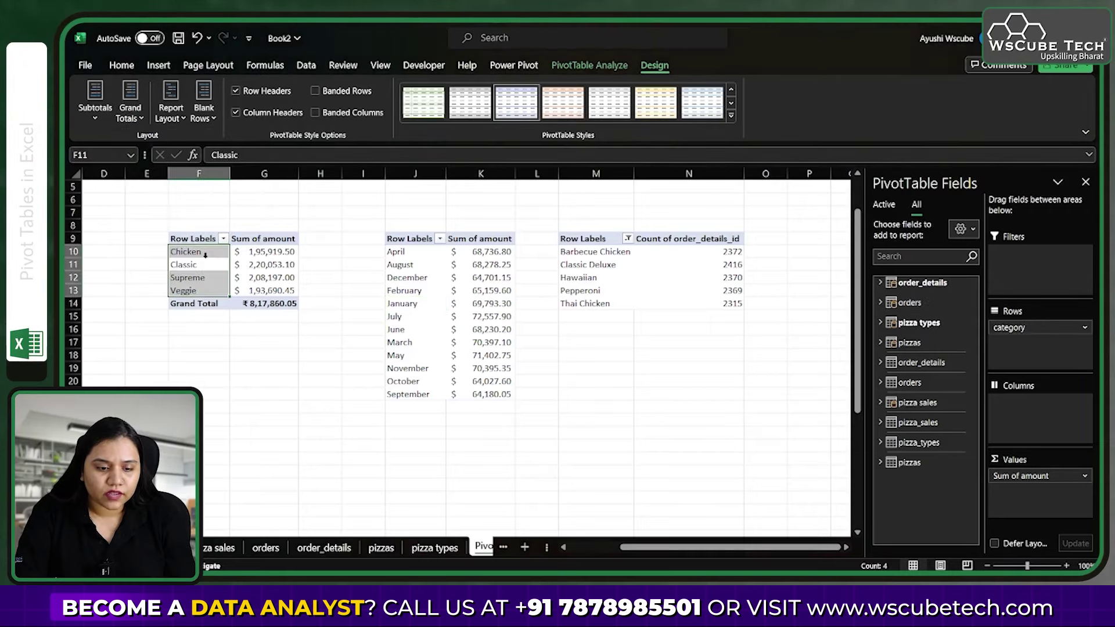
key("Return")
left_click(264, 270)
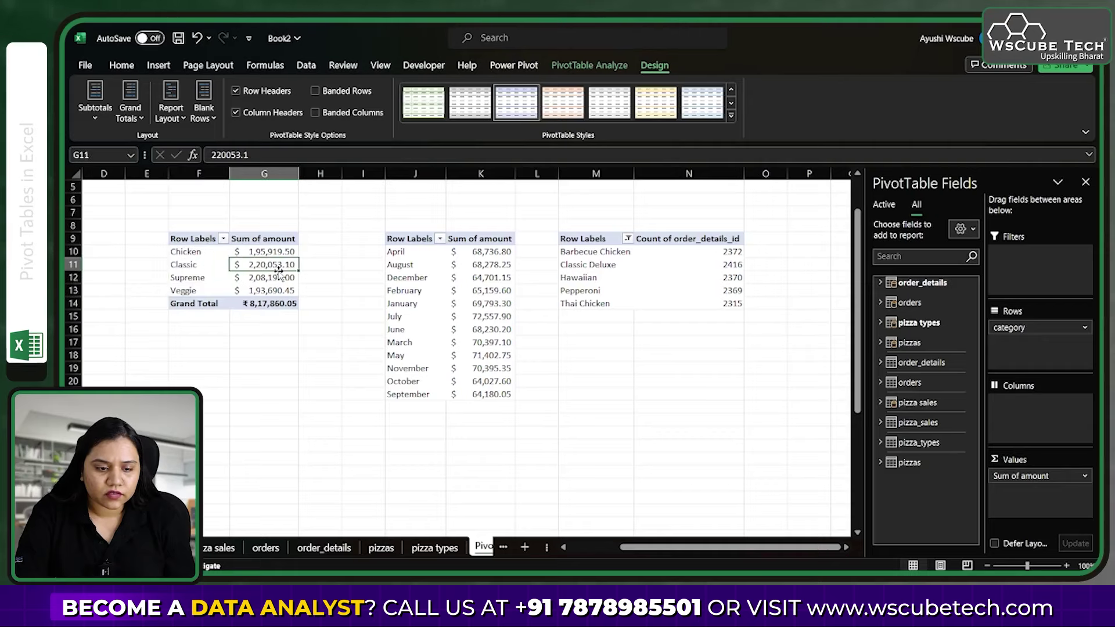
left_click(130, 106)
left_click(187, 154)
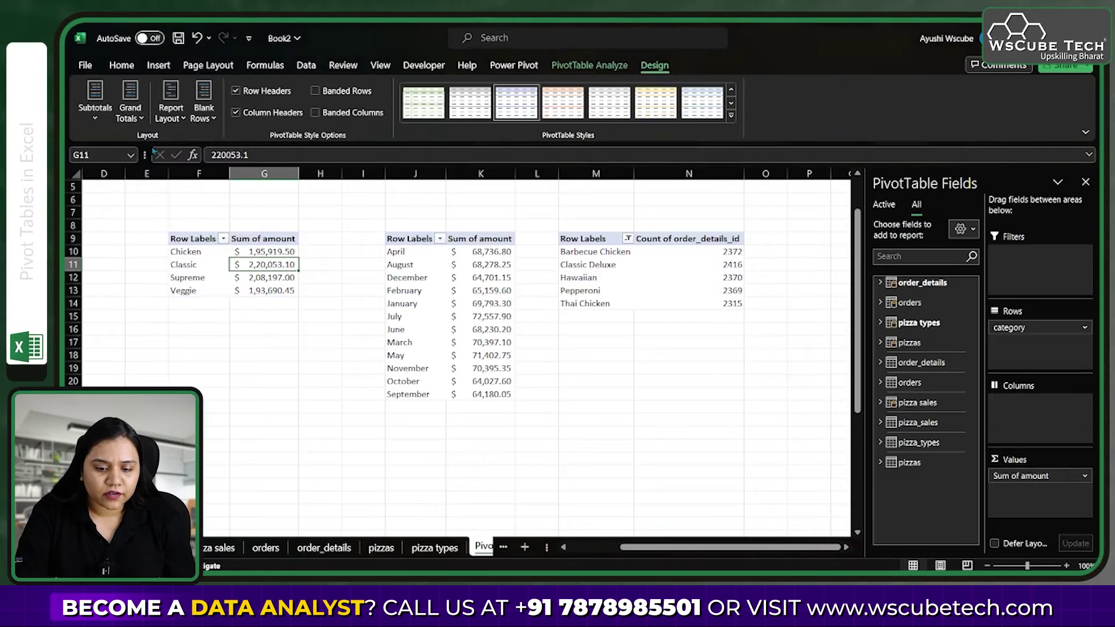
left_click(474, 428)
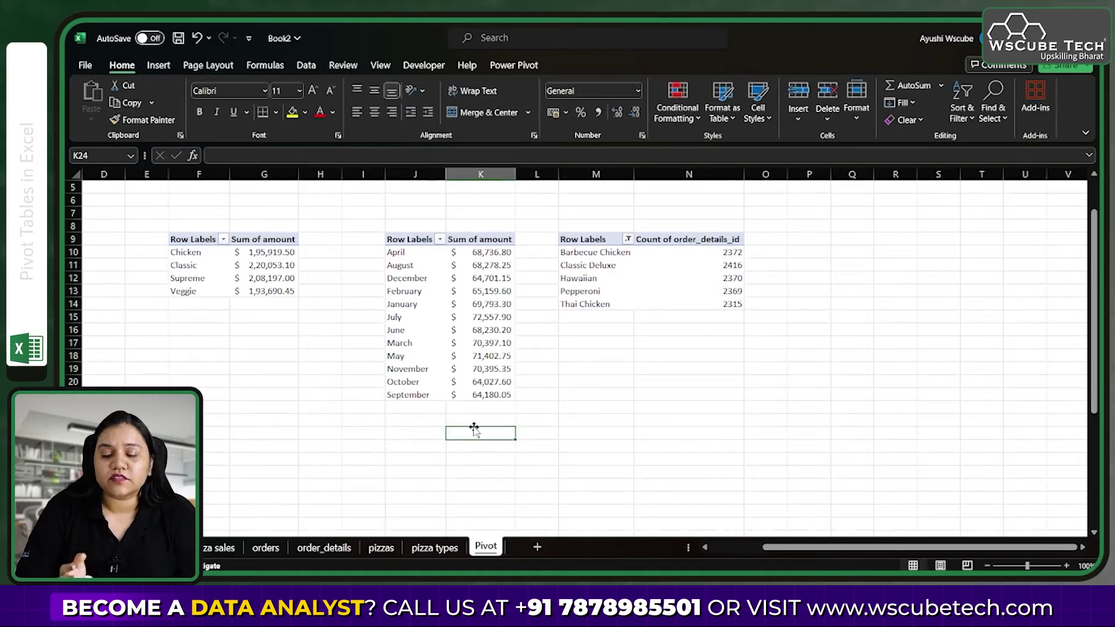